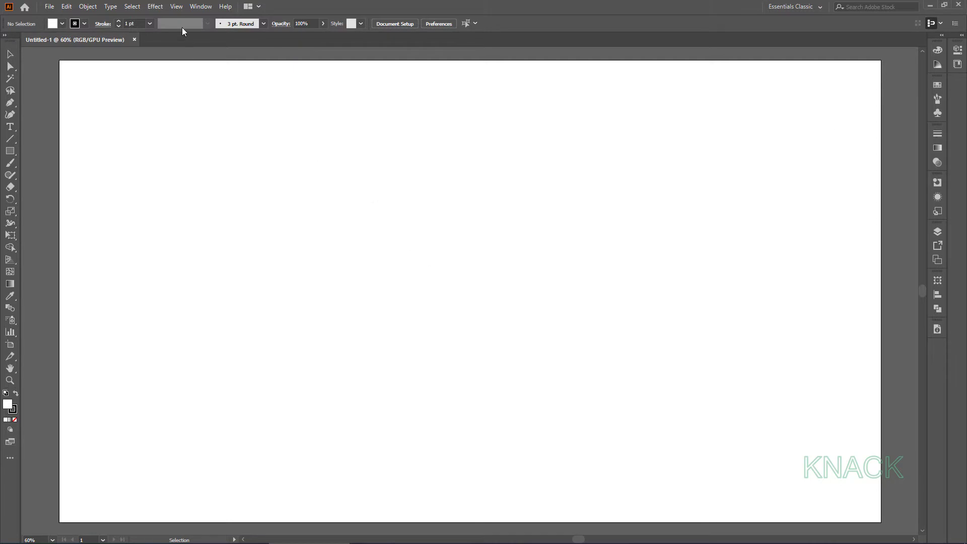
- Turn on Smart Guides from the View menu and switch to the Rectangle Tool
left_click(177, 7)
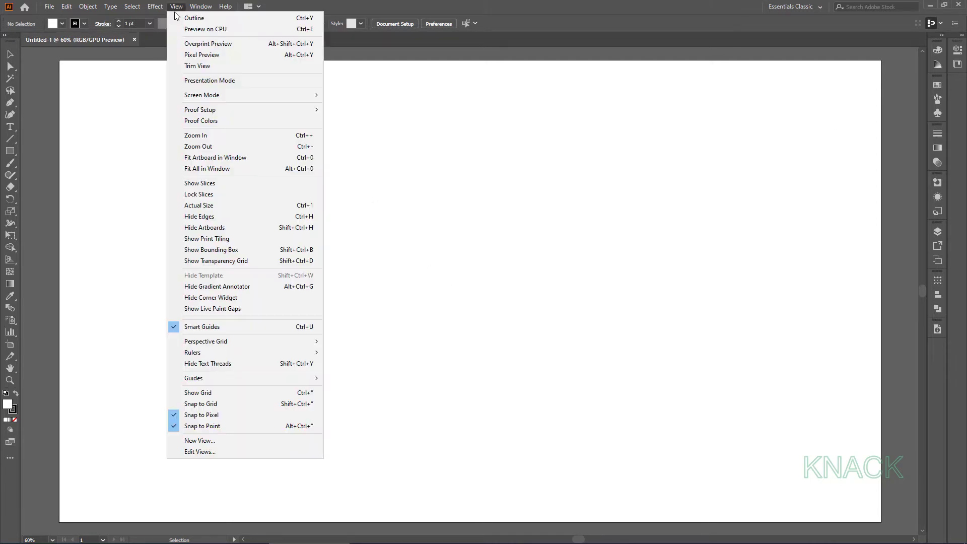
left_click(262, 328)
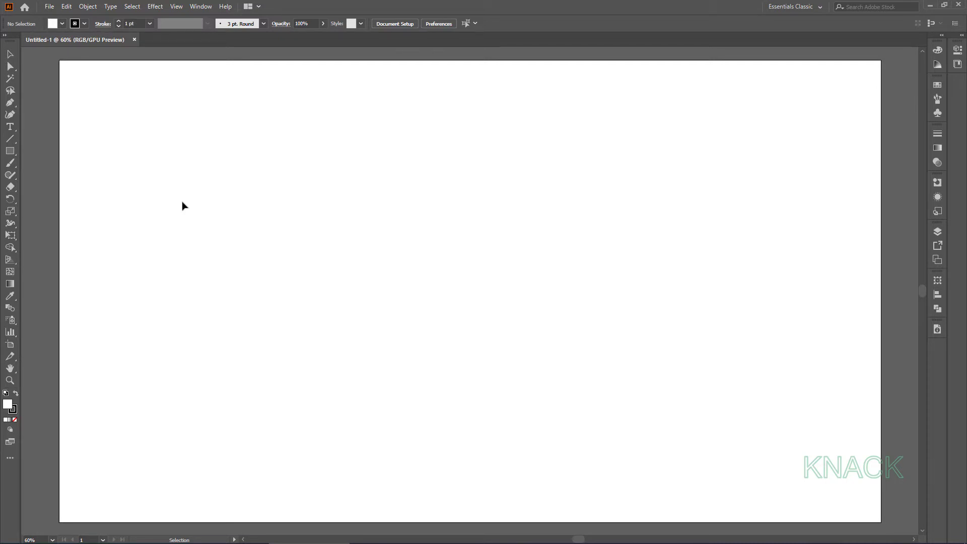
left_click(9, 151)
- Draw a rectangle covering the whole artboard with its stroke set to None
mouse_move(61, 61)
left_mouse_down()
mouse_move(549, 438)
mouse_move(878, 520)
left_mouse_up()
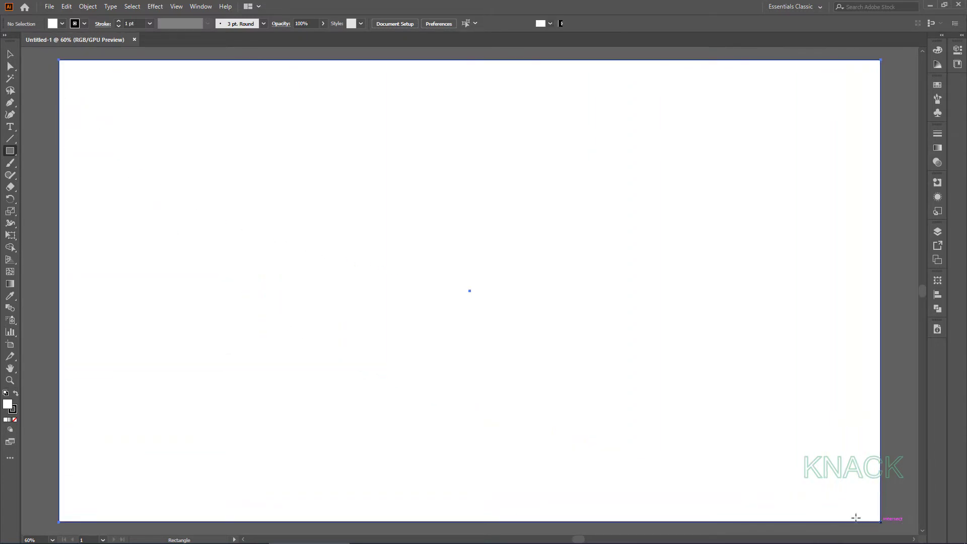
left_click_drag(878, 520, 879, 521)
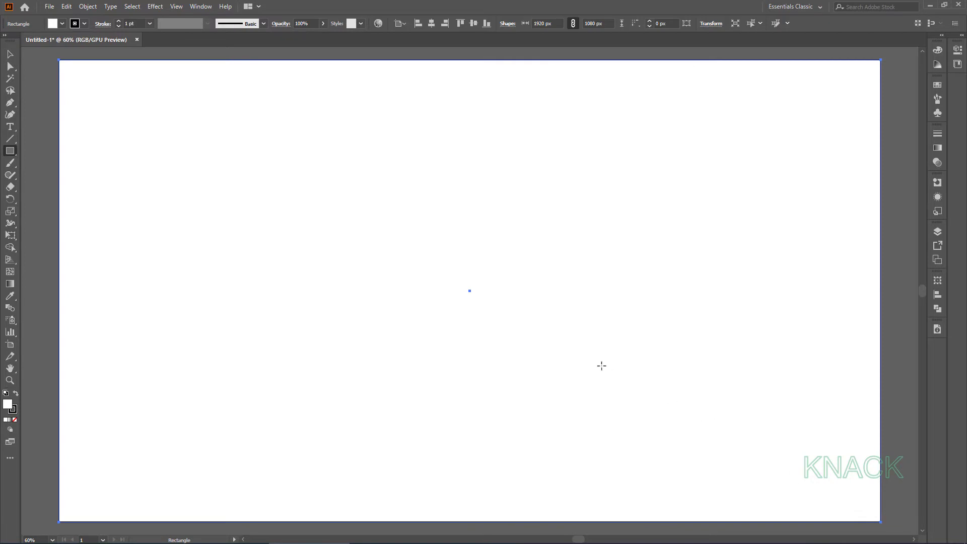
left_click(84, 23)
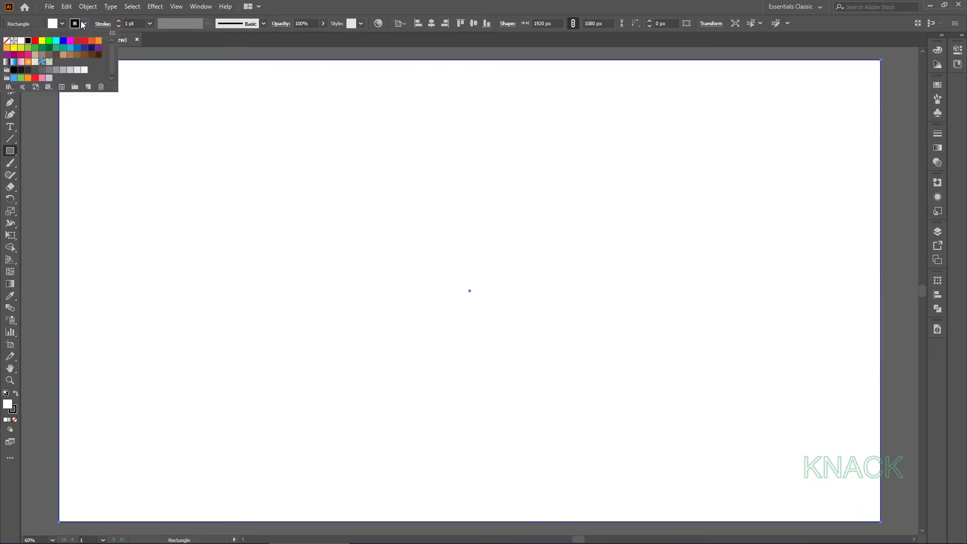
left_click(7, 41)
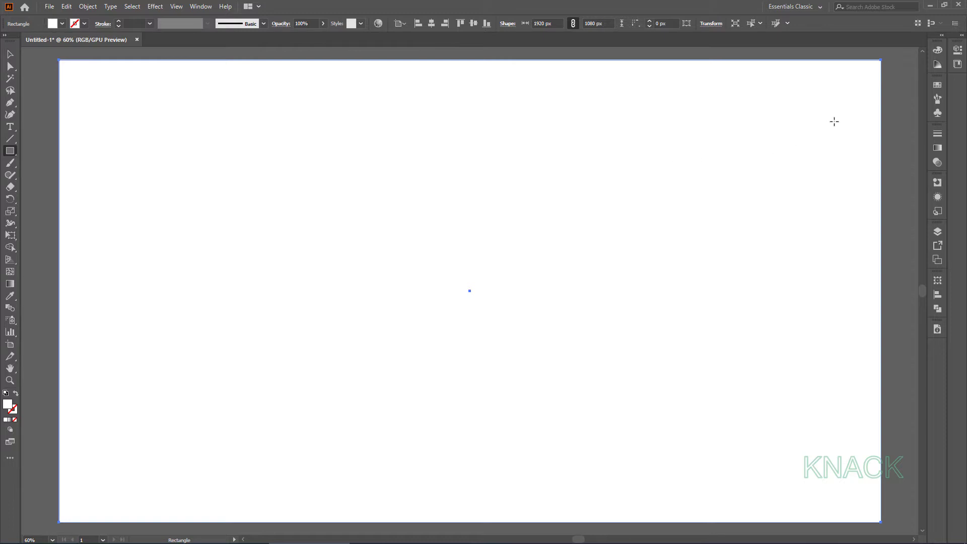
- Fill the rectangle with HSB 69/63/90 lime green in the Color panel
left_click(937, 50)
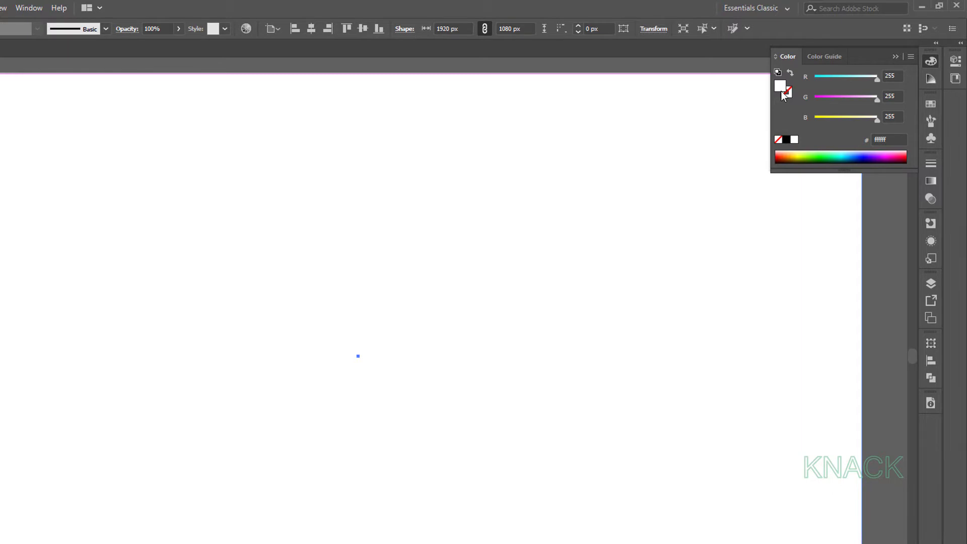
left_click(911, 58)
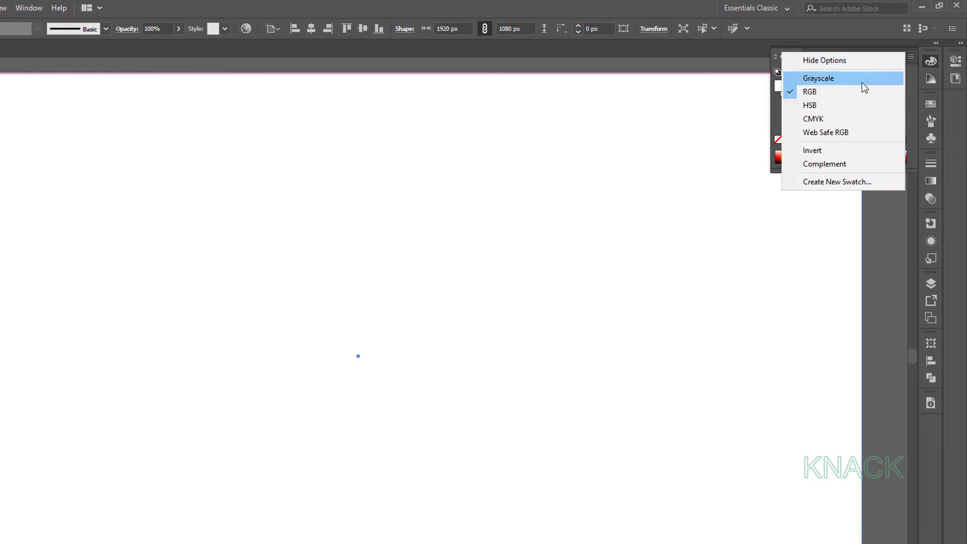
left_click(847, 107)
left_click(889, 76)
type("69")
key("Tab")
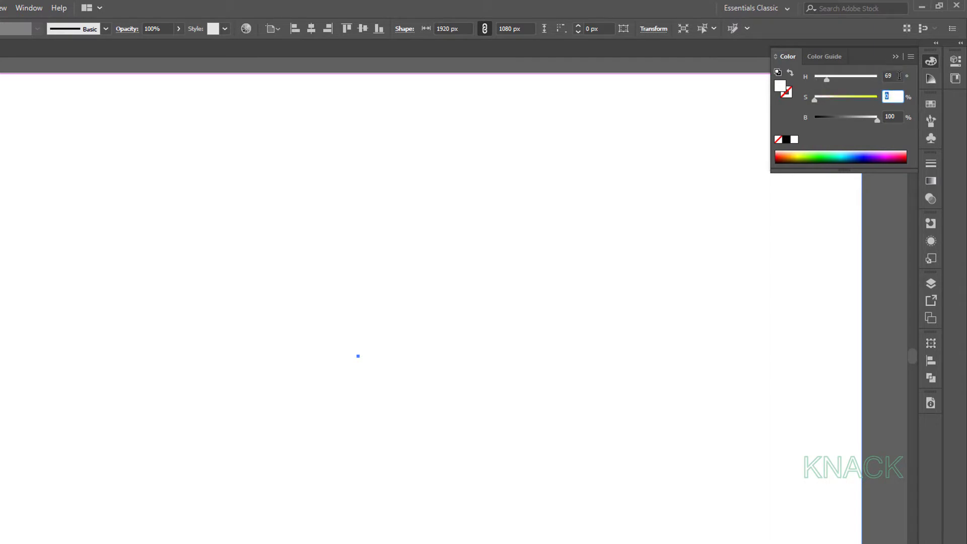
type("63")
key("Tab")
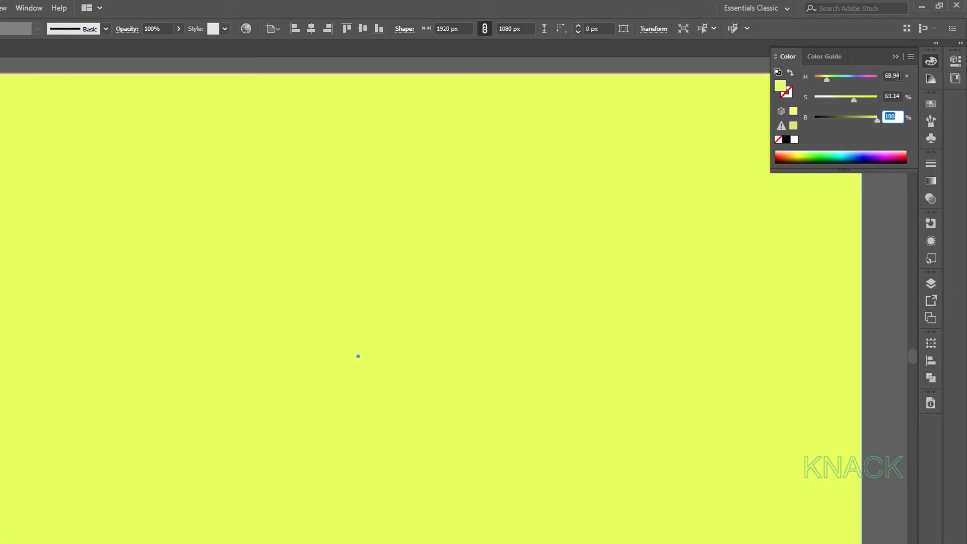
type("90")
key("Return")
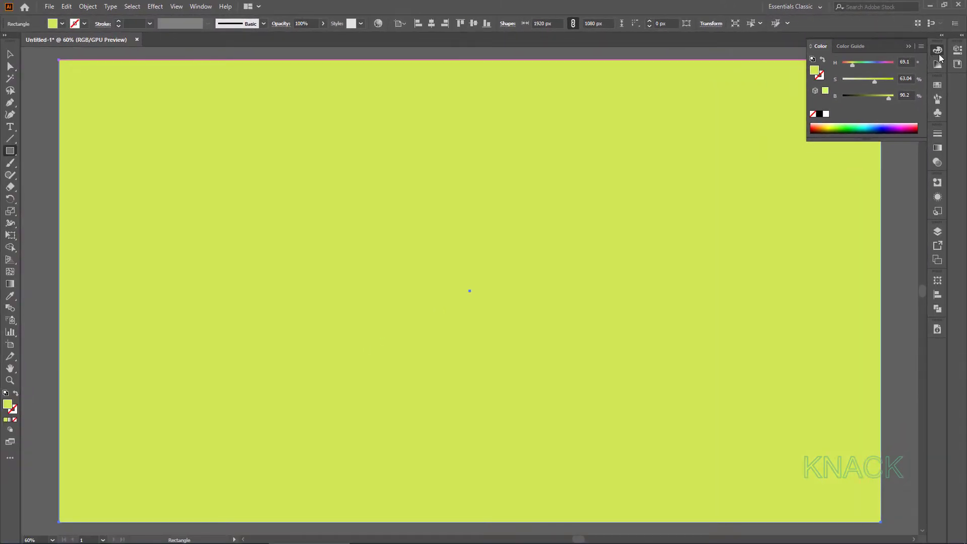
left_click(938, 50)
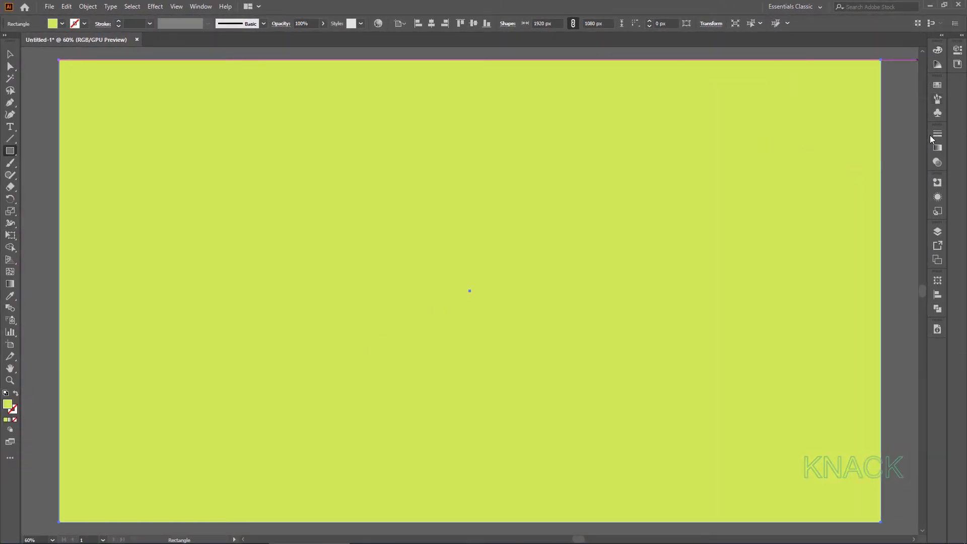
- Lock the background rectangle in the Layers panel
left_click(939, 231)
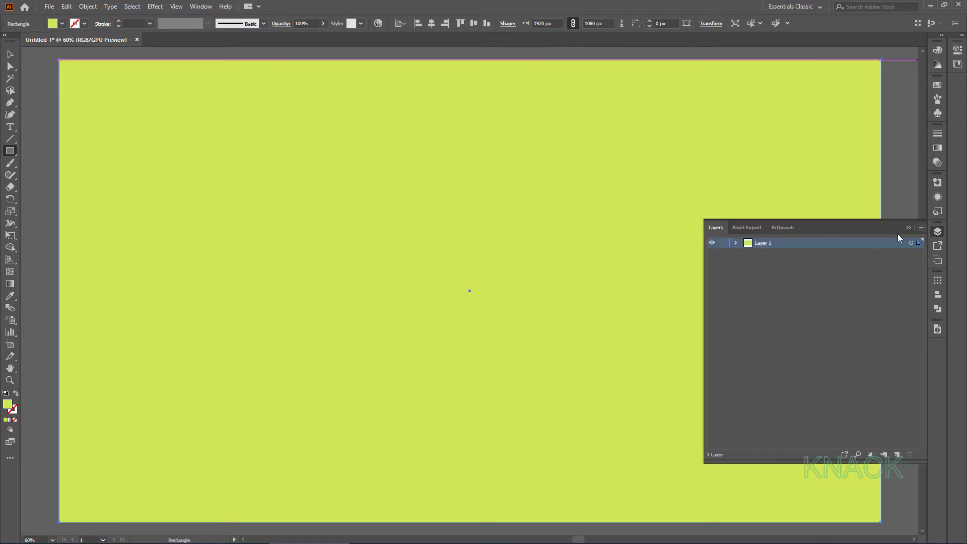
left_click(737, 242)
left_click(723, 255)
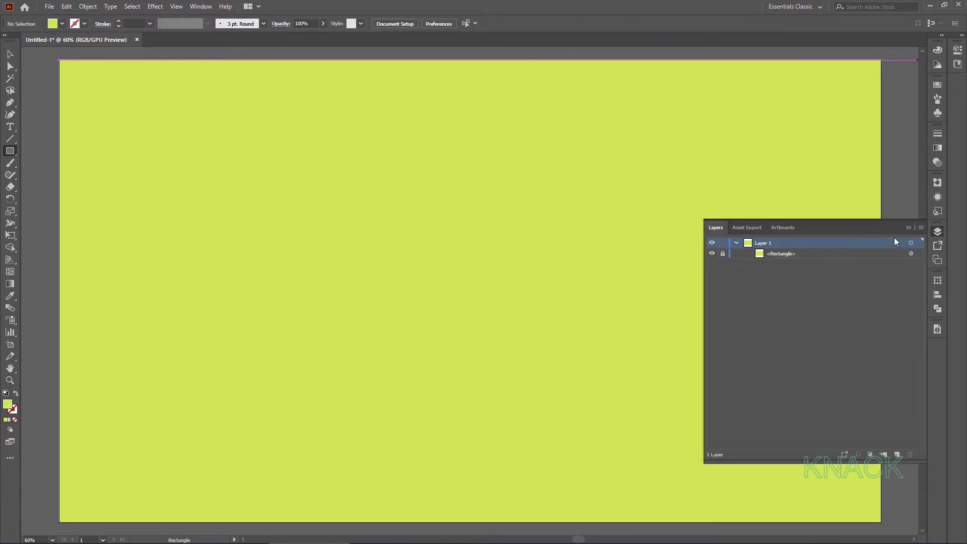
left_click(938, 232)
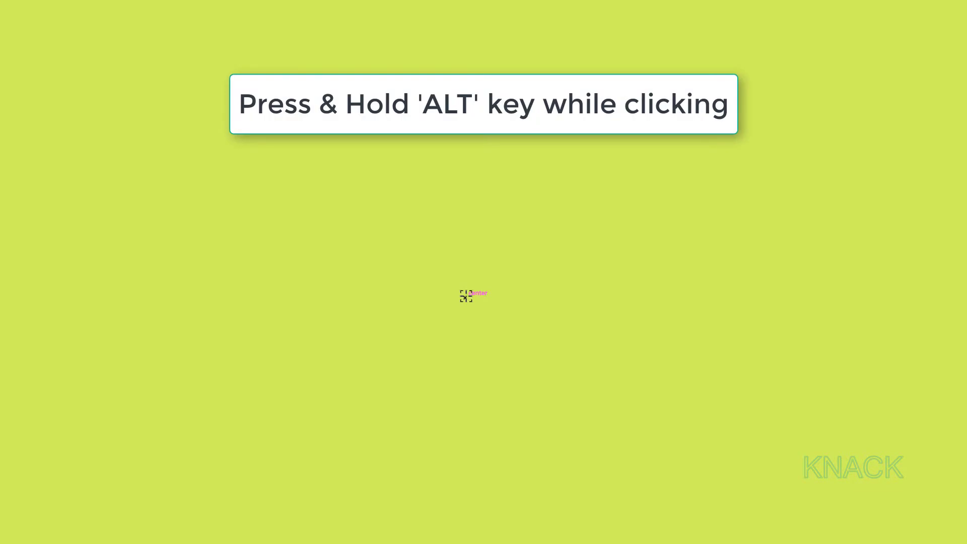
- Create a 50 × 50 px square centred on the artboard with an Alt-click
left_click(467, 296, "alt")
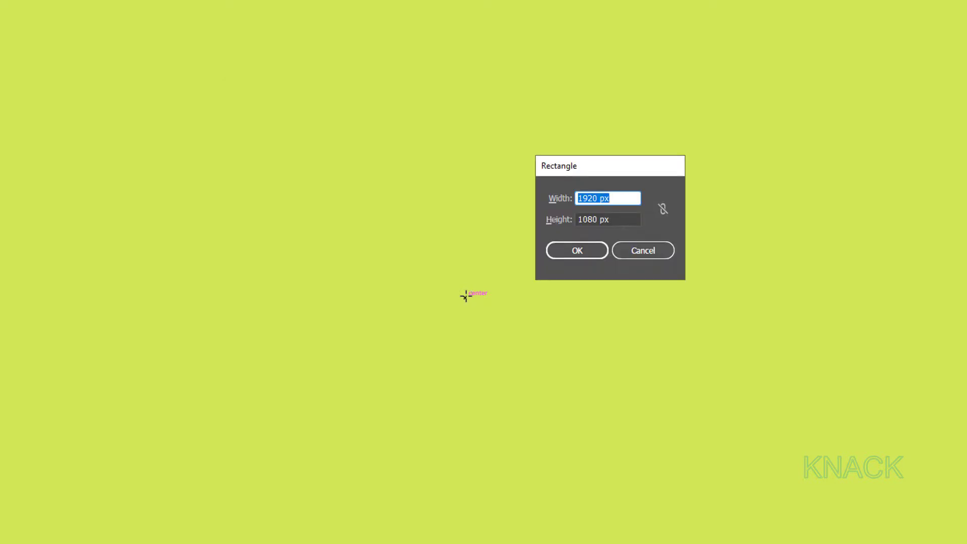
type("50")
key("Tab")
type("50")
left_click(574, 252)
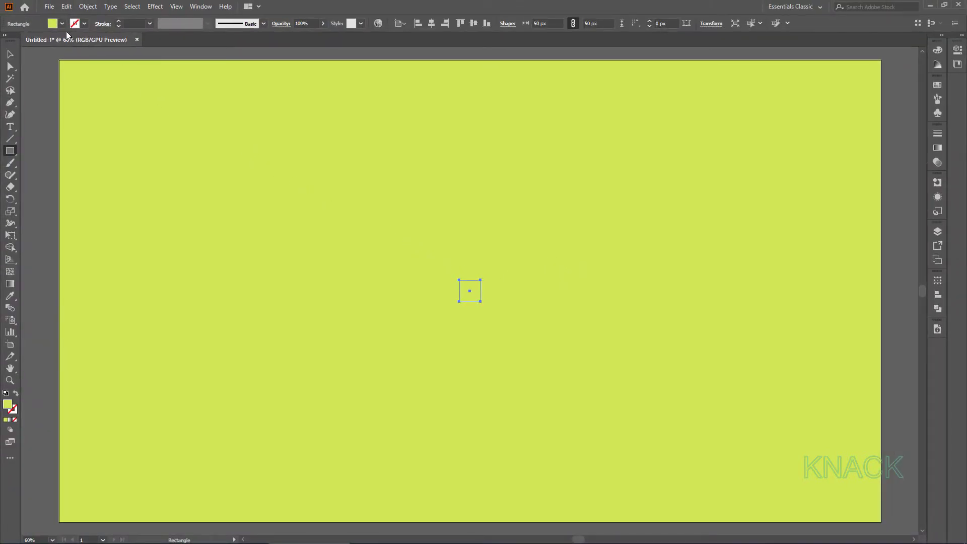
- Give the square no fill and a 30 pt stroke aligned inside
left_click(61, 24)
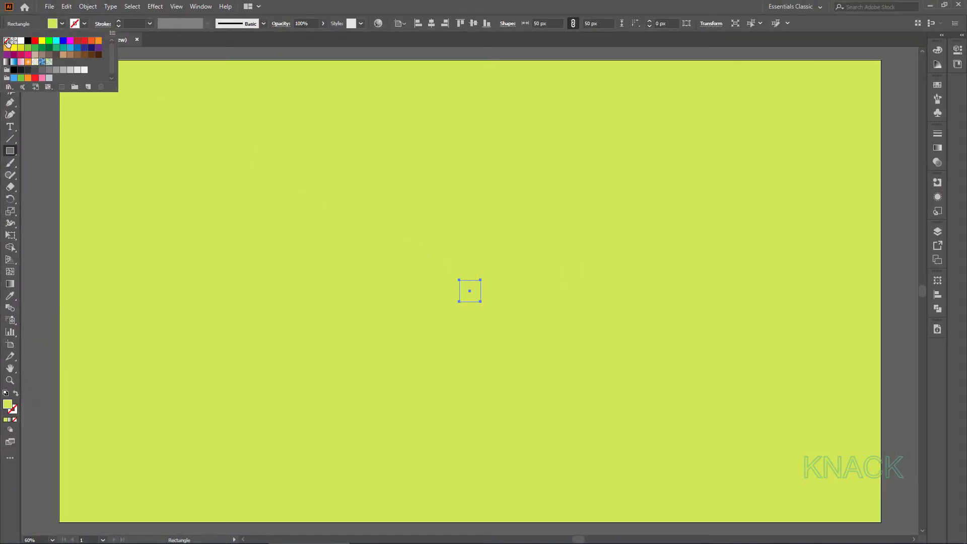
left_click(8, 41)
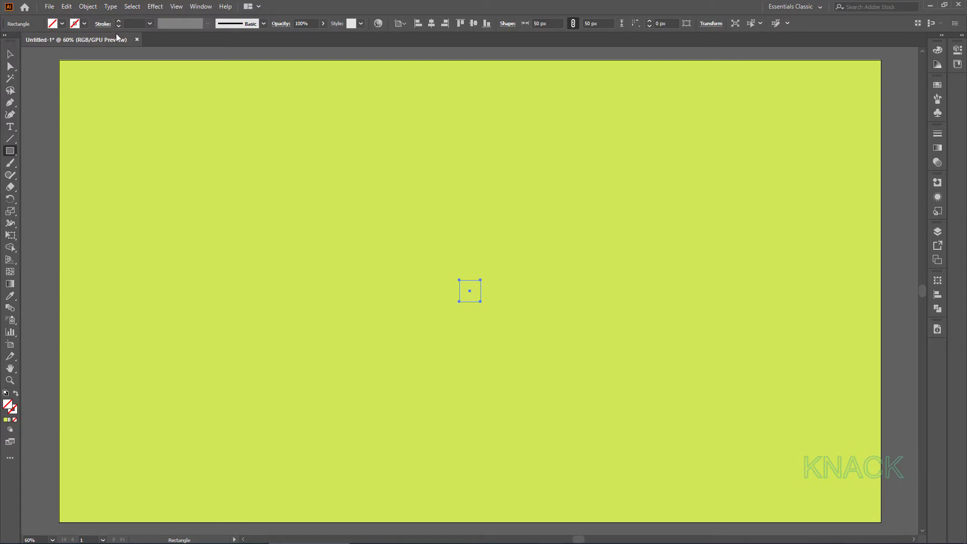
left_click(140, 23)
type("30")
key("Return")
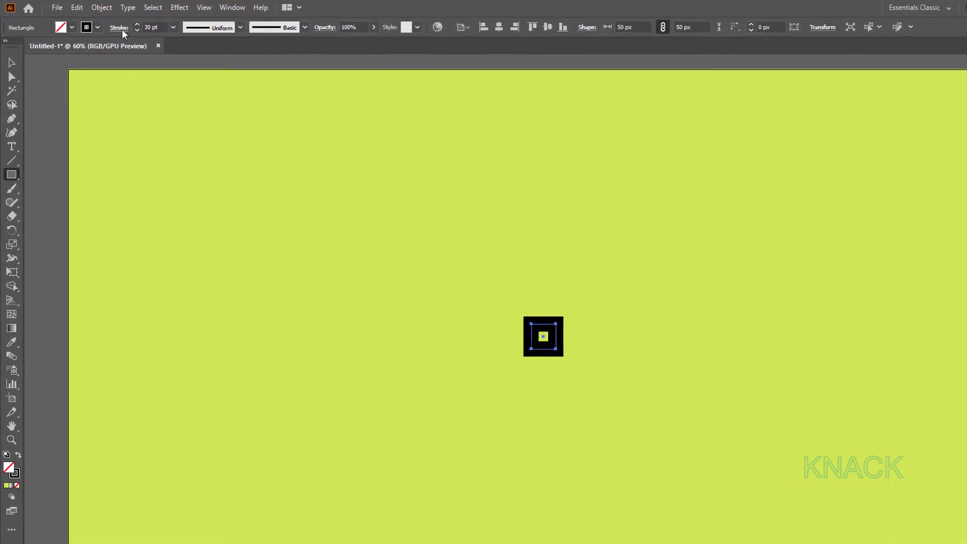
left_click(103, 24)
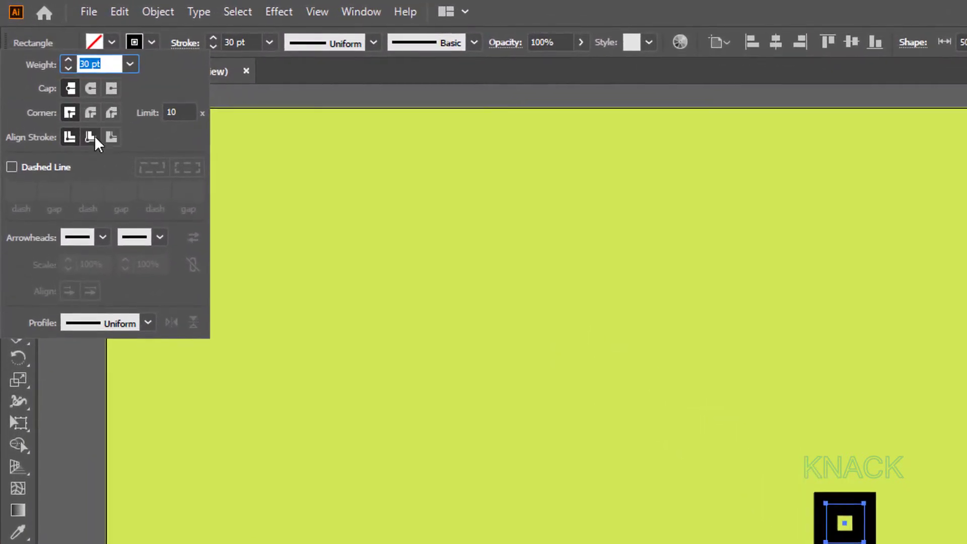
left_click(91, 141)
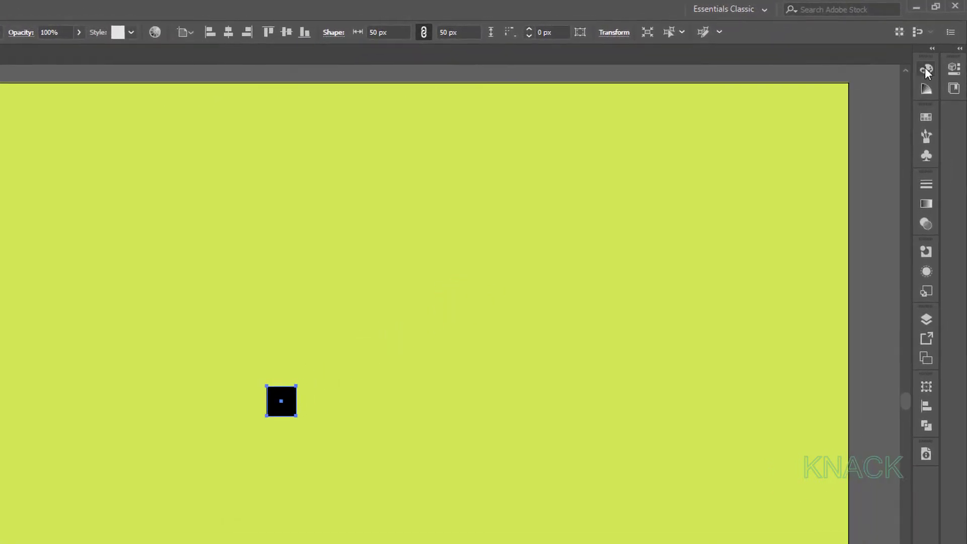
- Set the stroke colour to dark red HSB 12/80/14 in the Color panel
left_click(927, 68)
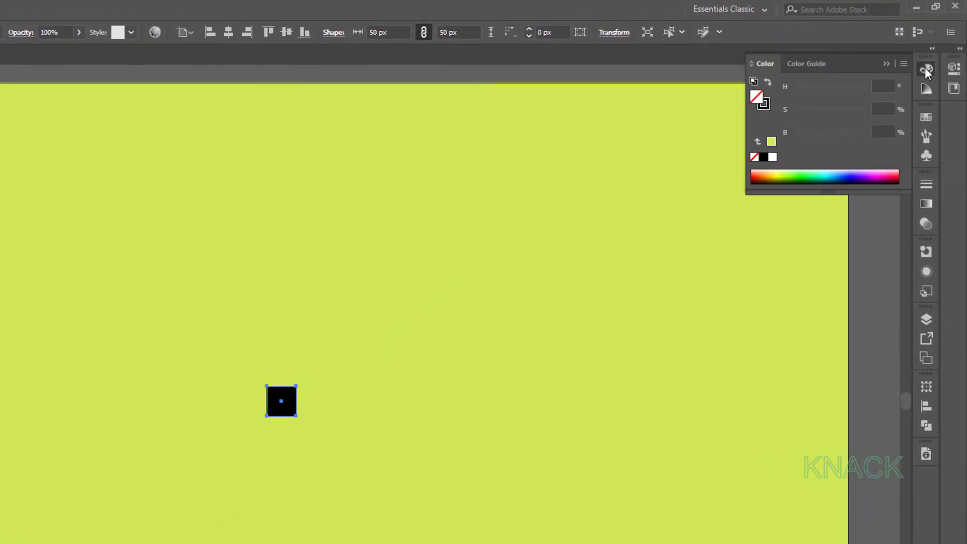
left_click(769, 108)
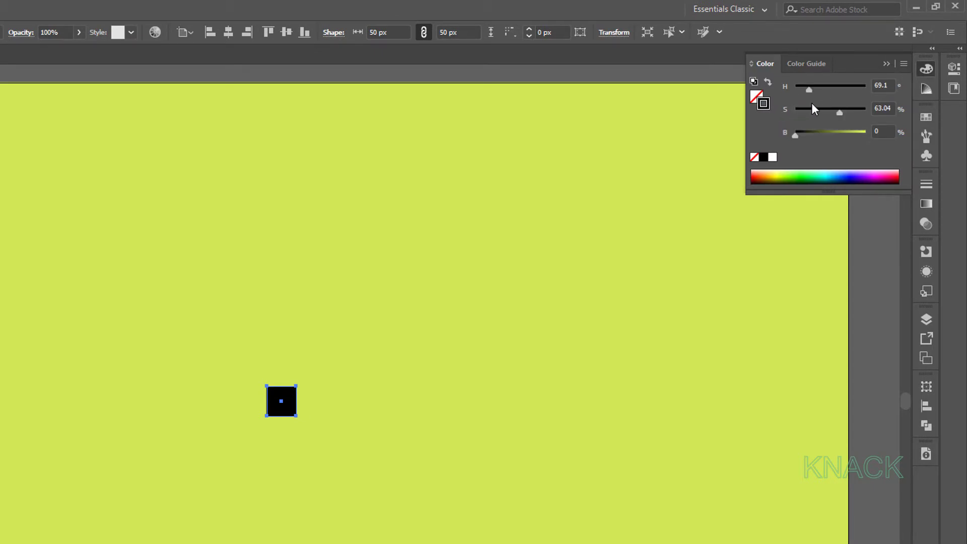
left_click(886, 85)
type("12")
key("Tab")
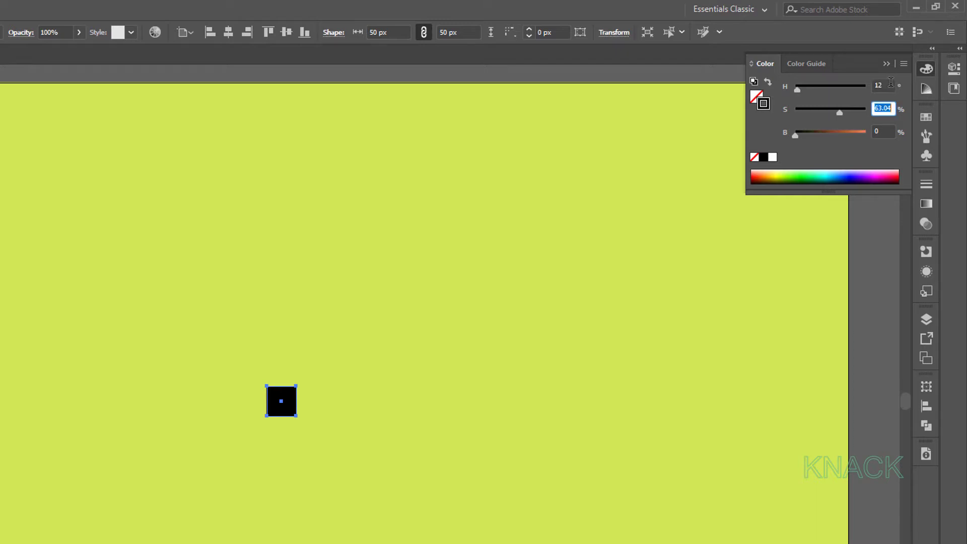
type("80")
key("Tab")
type("1")
type("4")
key("Return")
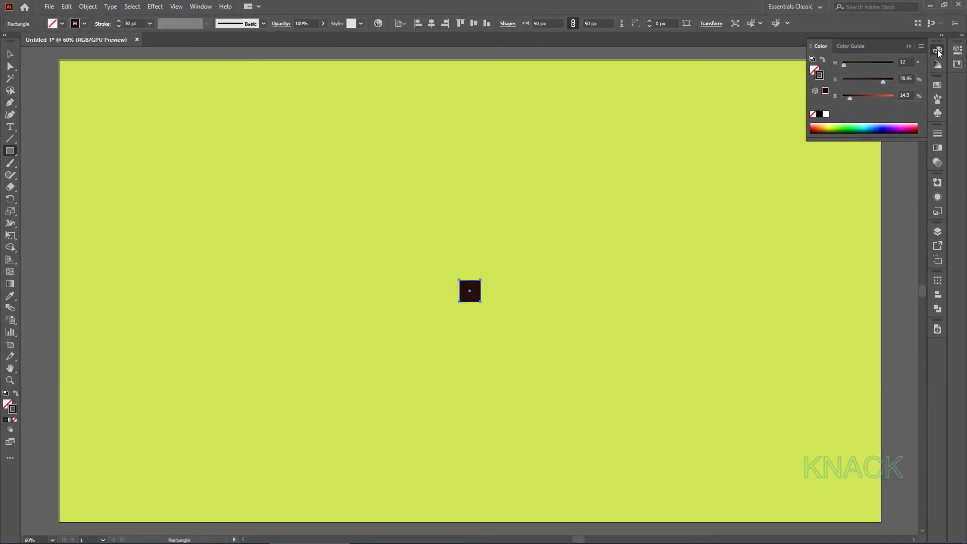
- Rotate the centre square by a 45° angle using the Rotate dialog
left_click(938, 50)
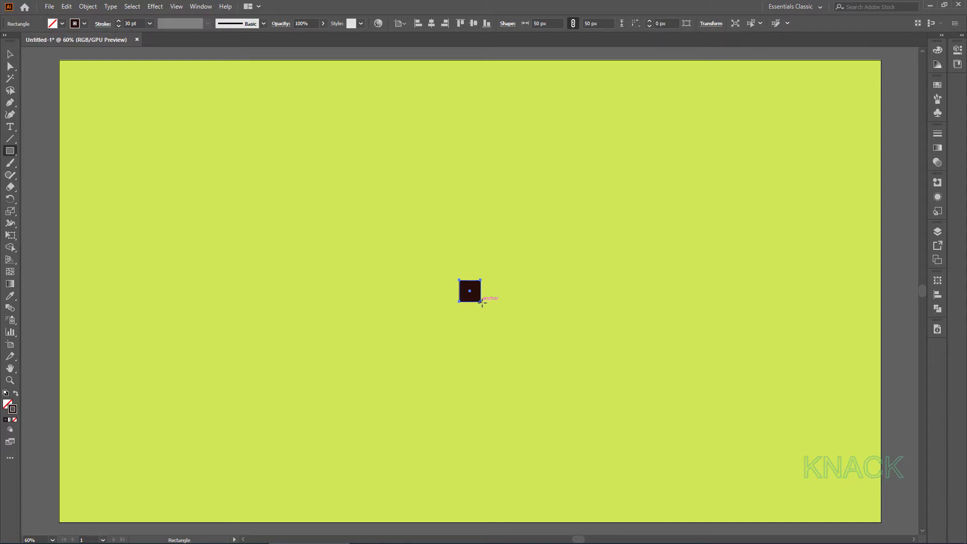
left_click(10, 199)
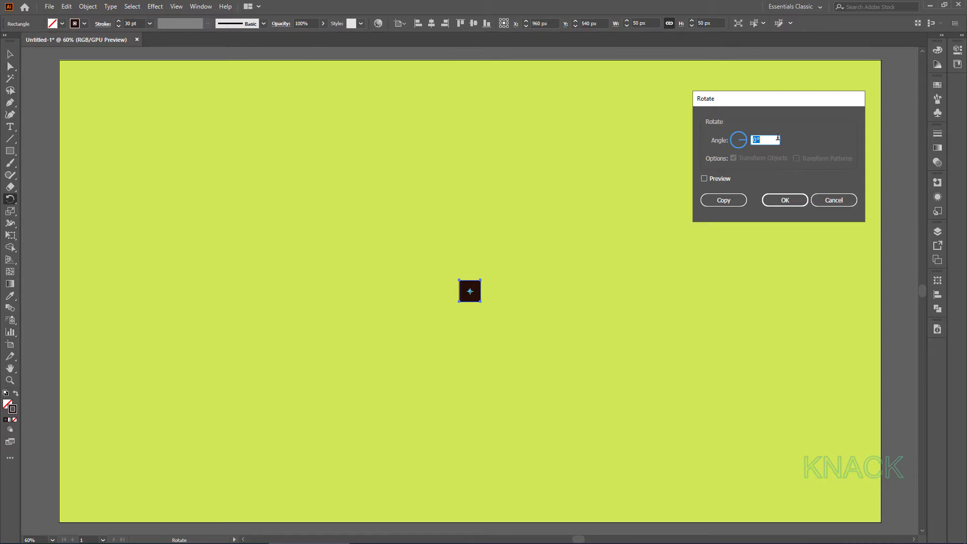
type("45")
left_click(799, 200)
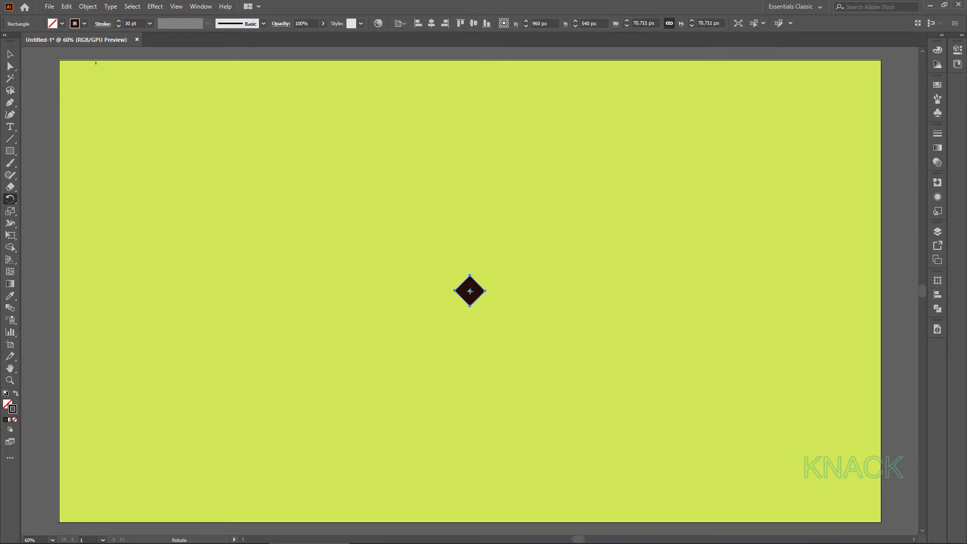
- Copy and paste the diamond in front, then enlarge the copy by +18 width
left_click(71, 7)
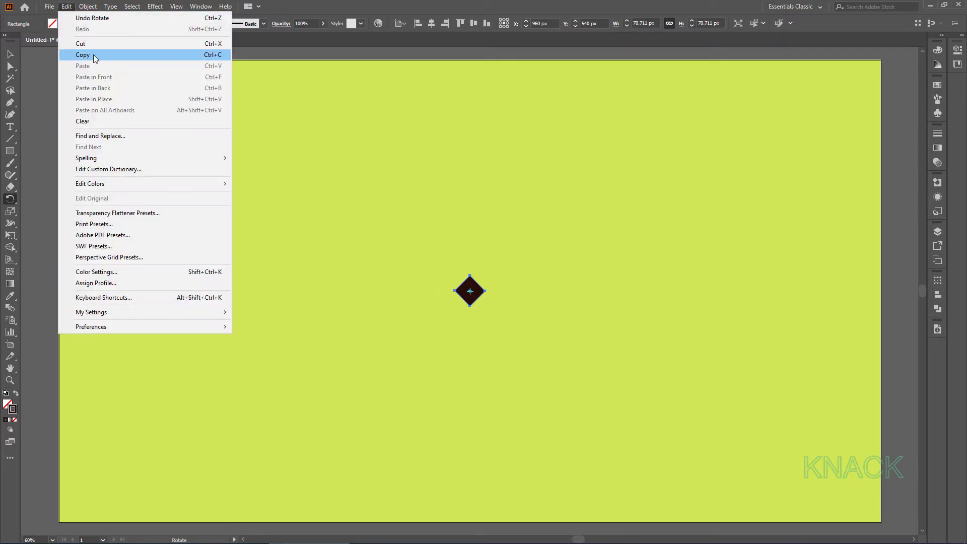
left_click(93, 54)
left_click(69, 6)
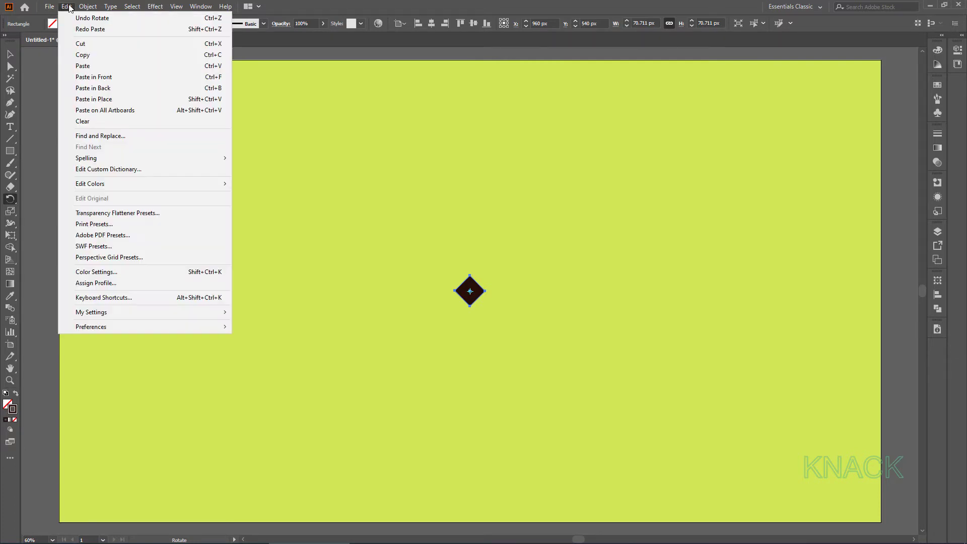
left_click(150, 78)
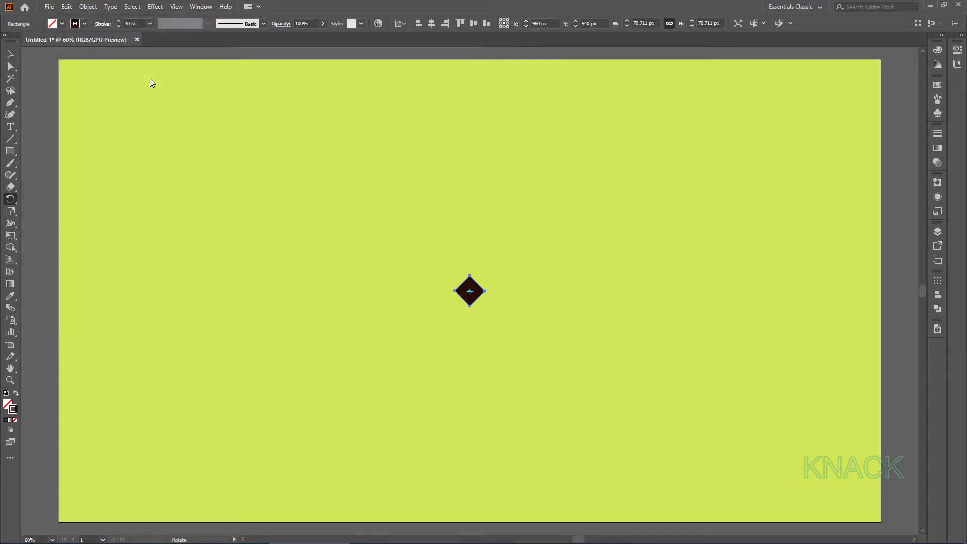
left_click(10, 55)
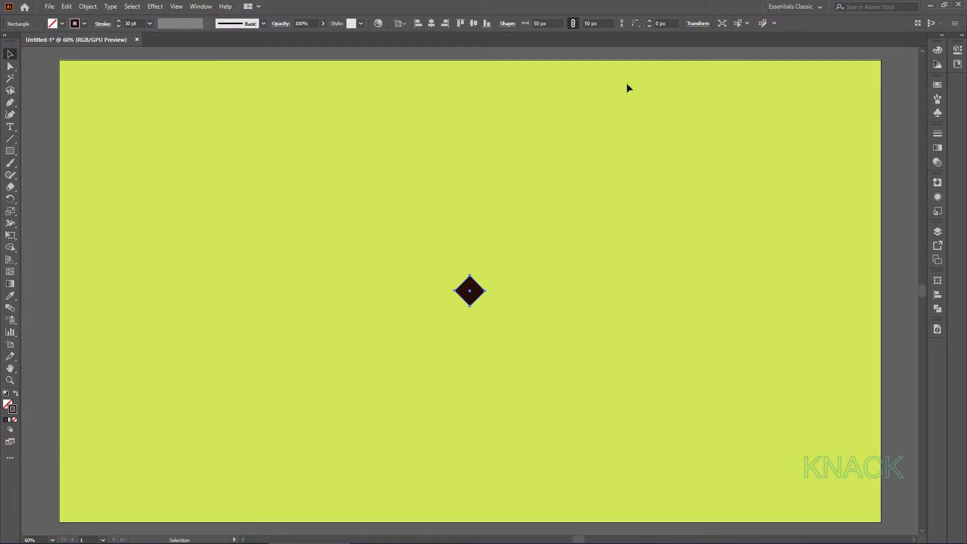
left_click(699, 25)
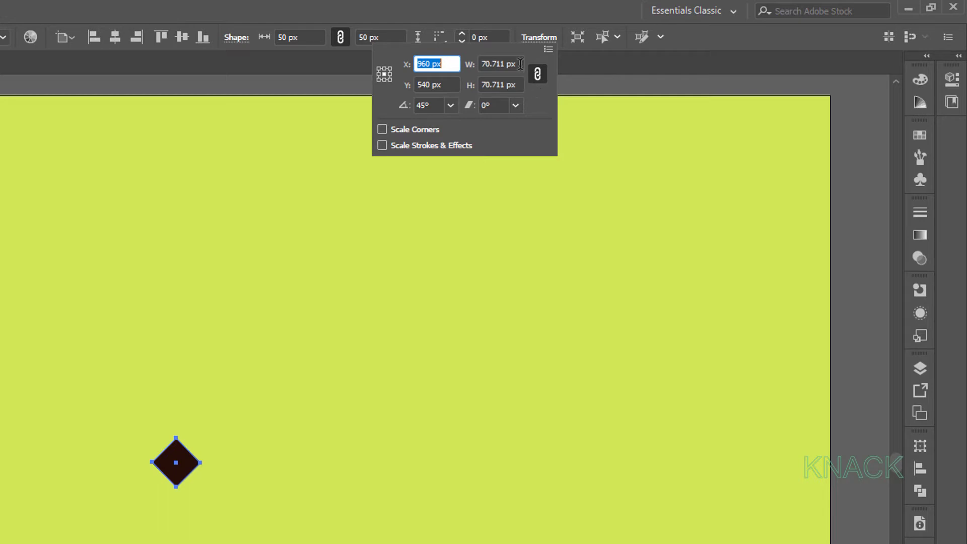
left_click(520, 64)
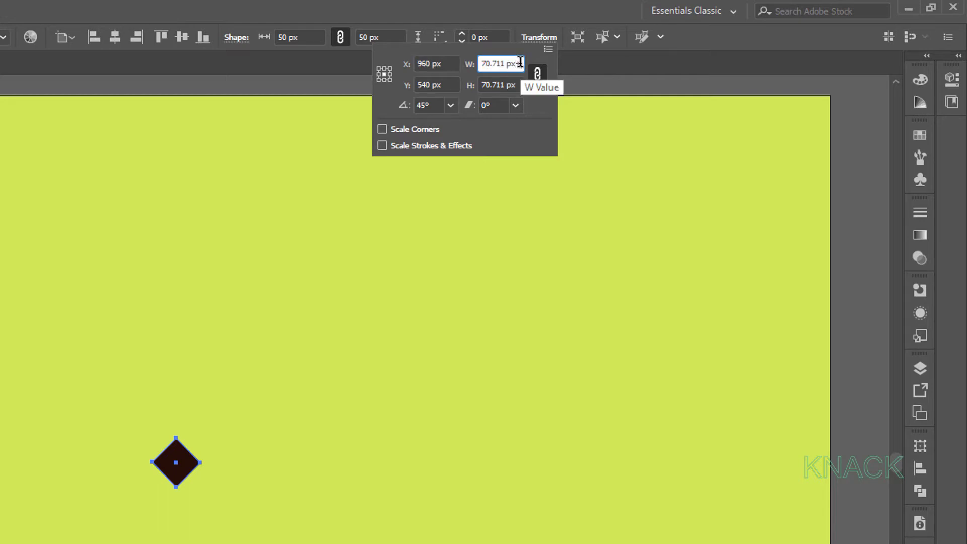
type("18")
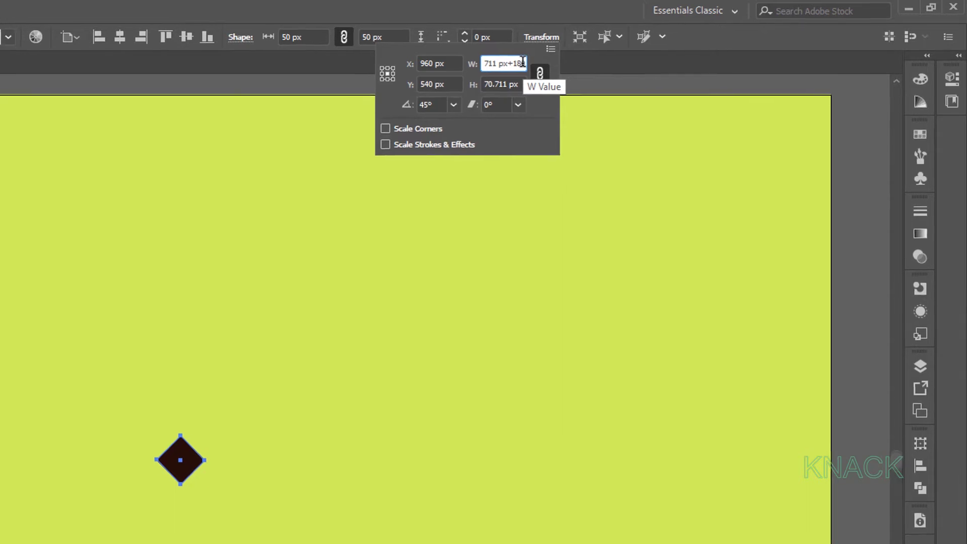
key("alt+Return")
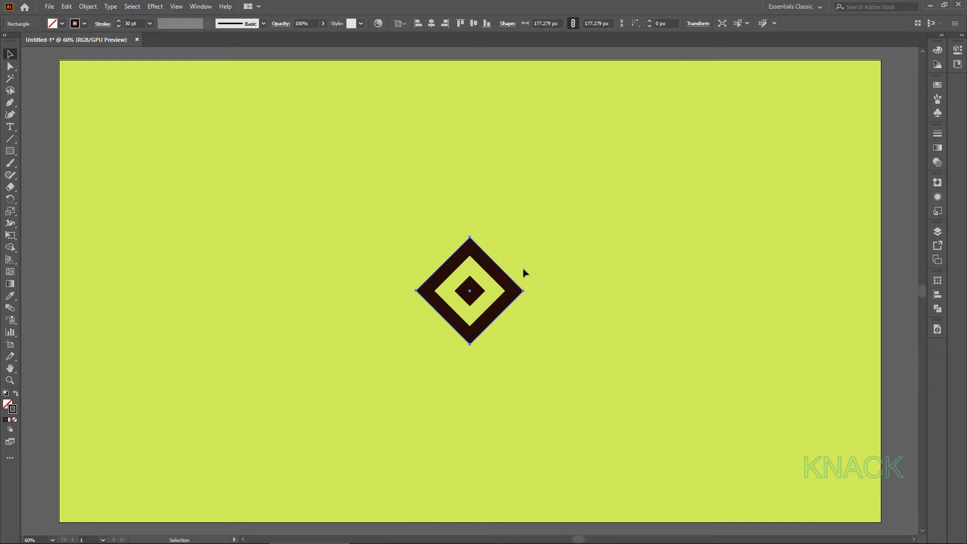
- Copy and paste the enlarged ring in front, then apply Transform Again for a larger ring
left_click(66, 7)
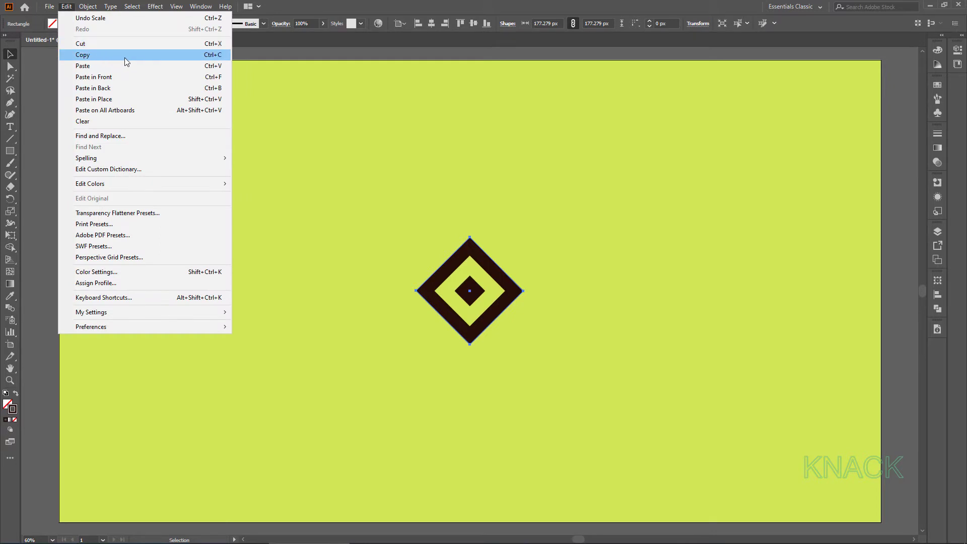
left_click(181, 56)
left_click(68, 9)
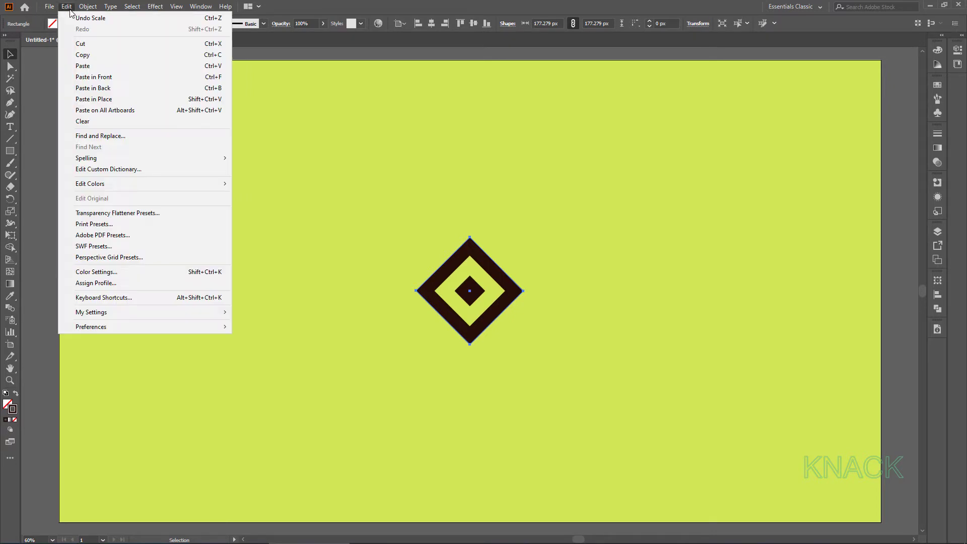
left_click(171, 77)
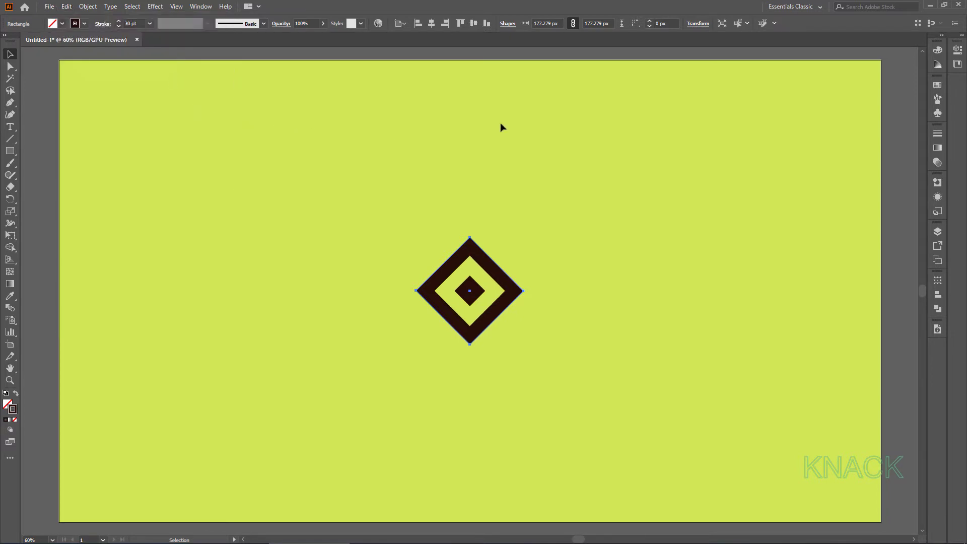
left_click(699, 23)
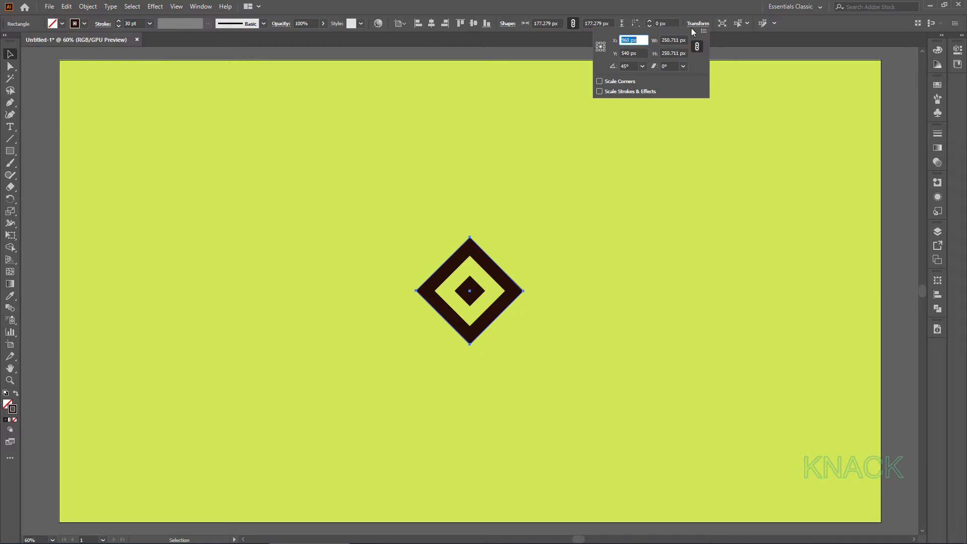
left_click(696, 24)
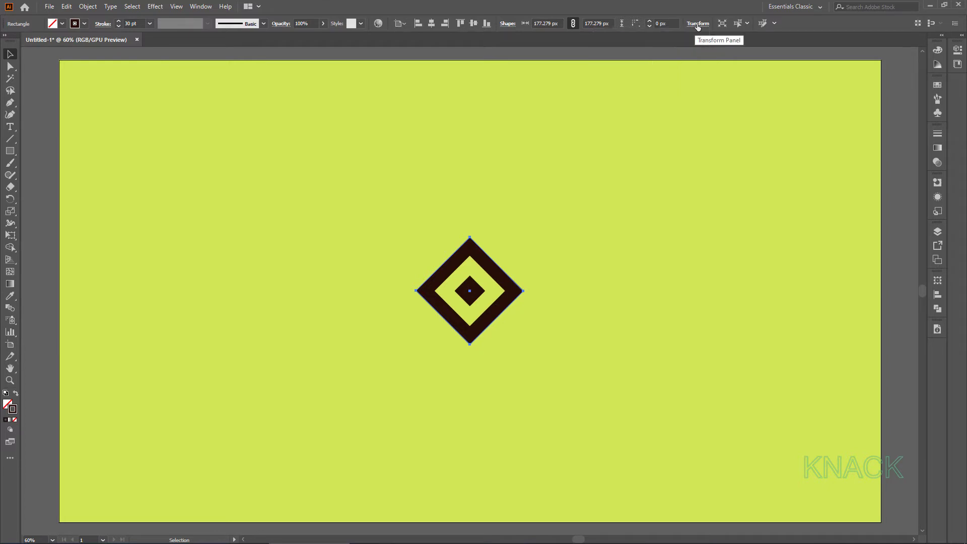
left_click(88, 6)
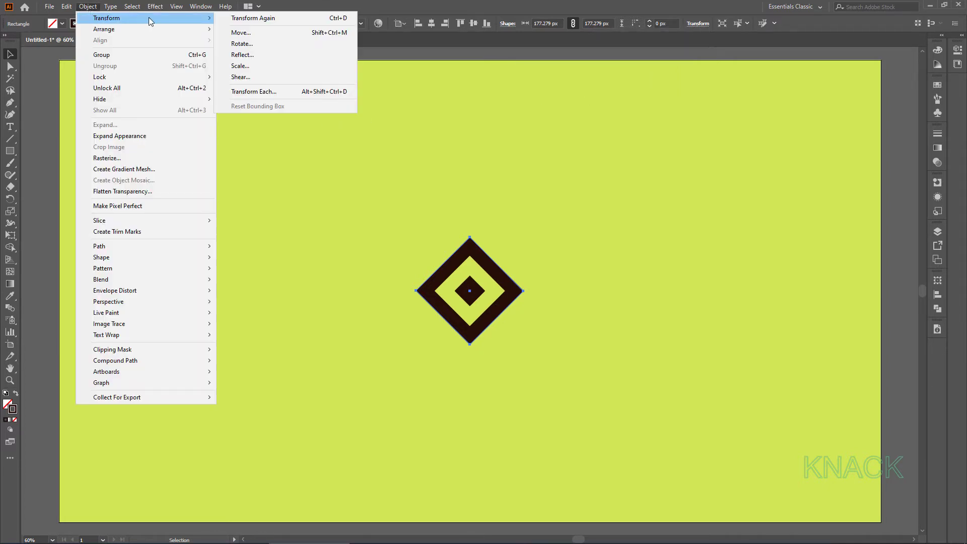
mouse_move(106, 18)
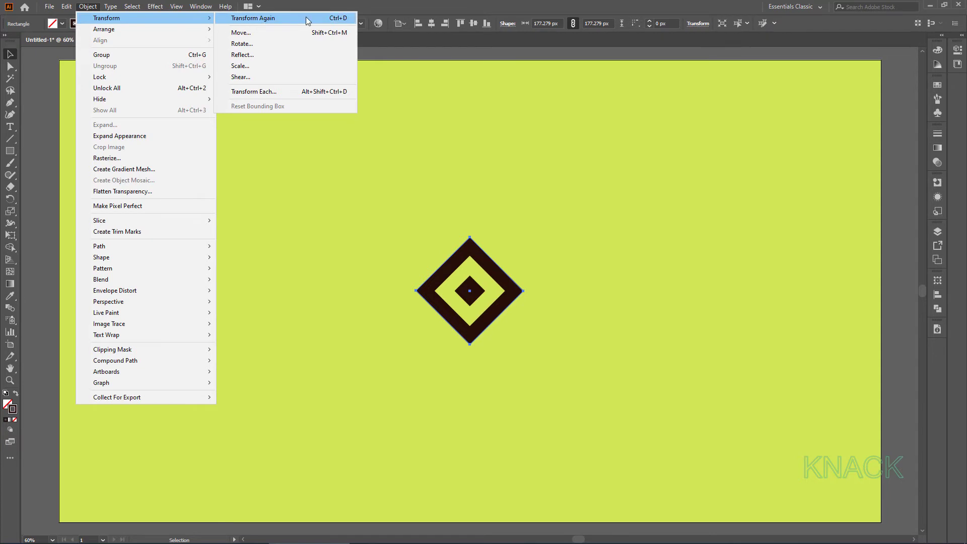
left_click(307, 18)
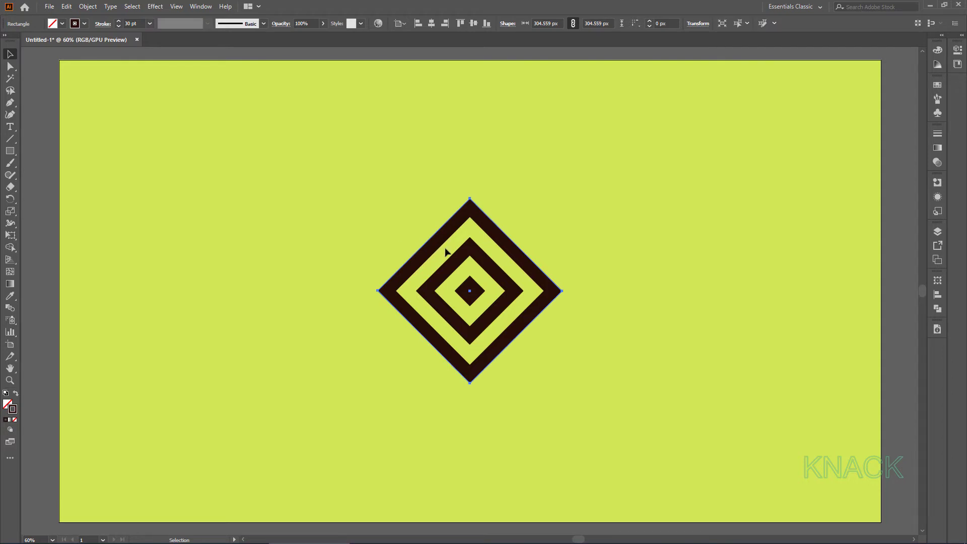
- Repeat Ctrl+C, Ctrl+F and Ctrl+D to add many larger concentric rings
key("ctrl+c")
key("ctrl+f")
key("ctrl")
key("ctrl+d")
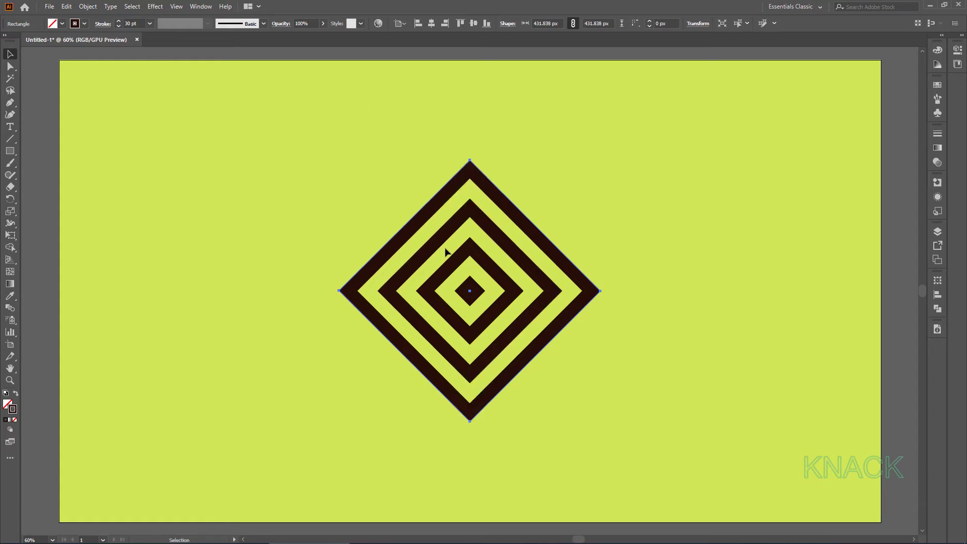
key("ctrl")
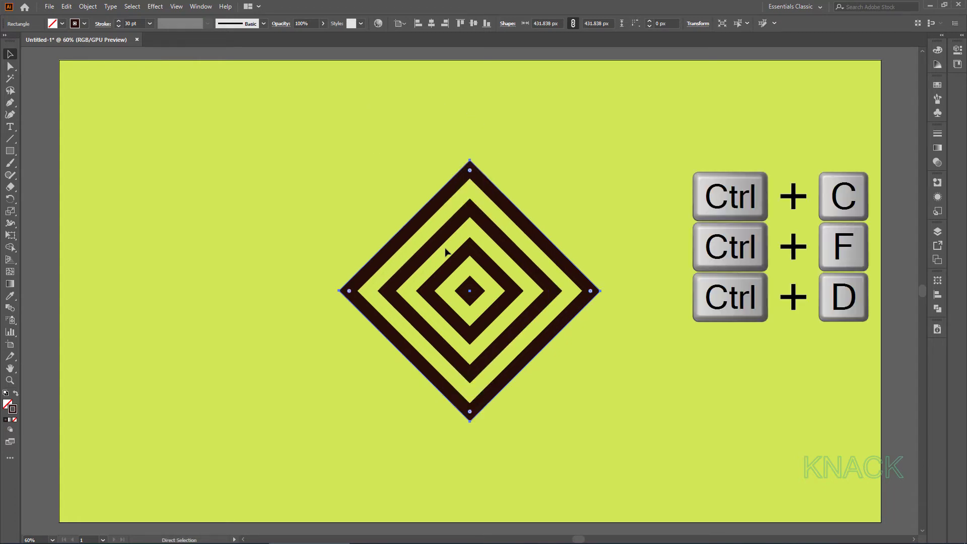
key("ctrl+d")
key("ctrl+d")
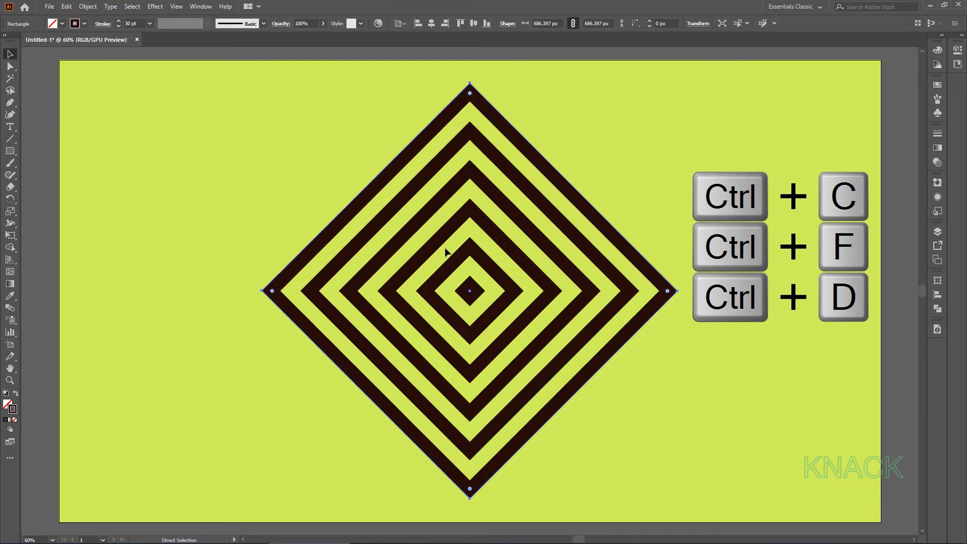
key("ctrl+d")
key("ctrl+d")
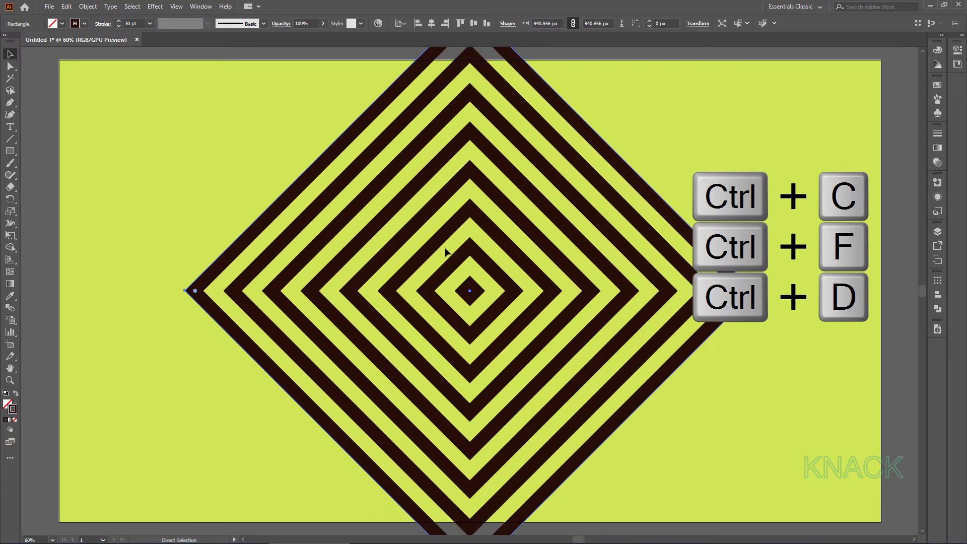
key("ctrl+d")
key("ctrl+d")
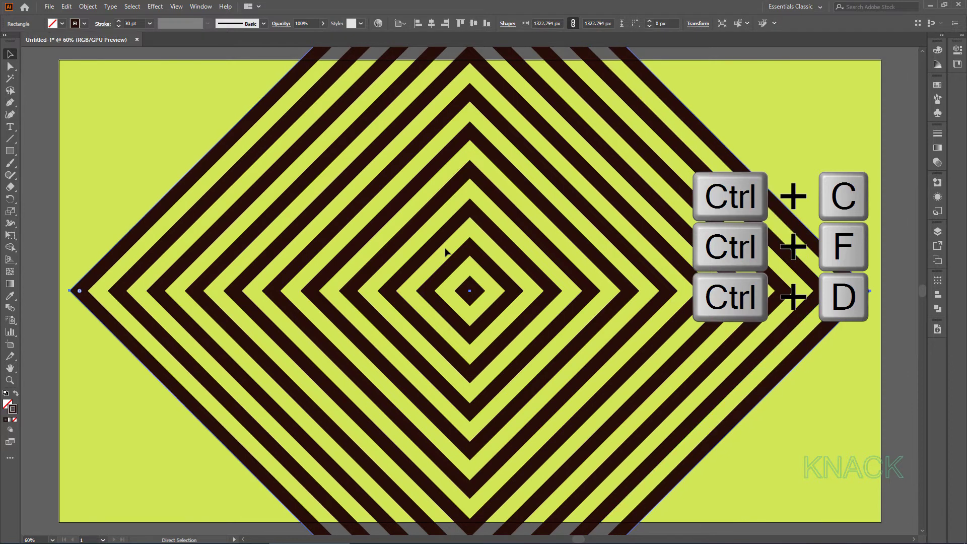
key("ctrl+d")
key("ctrl+d")
key("ctrl+d")
key("ctrl+d")
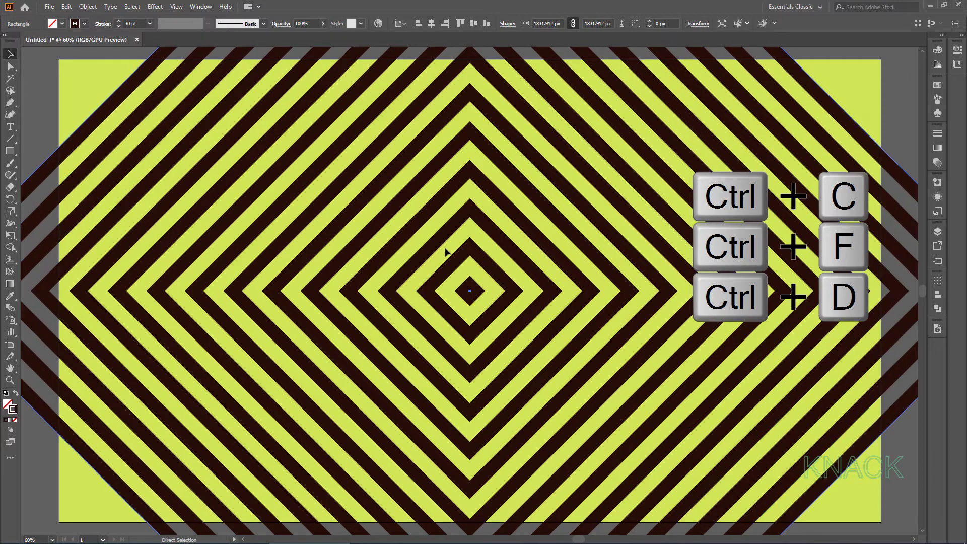
key("ctrl+d")
key("ctrl+d")
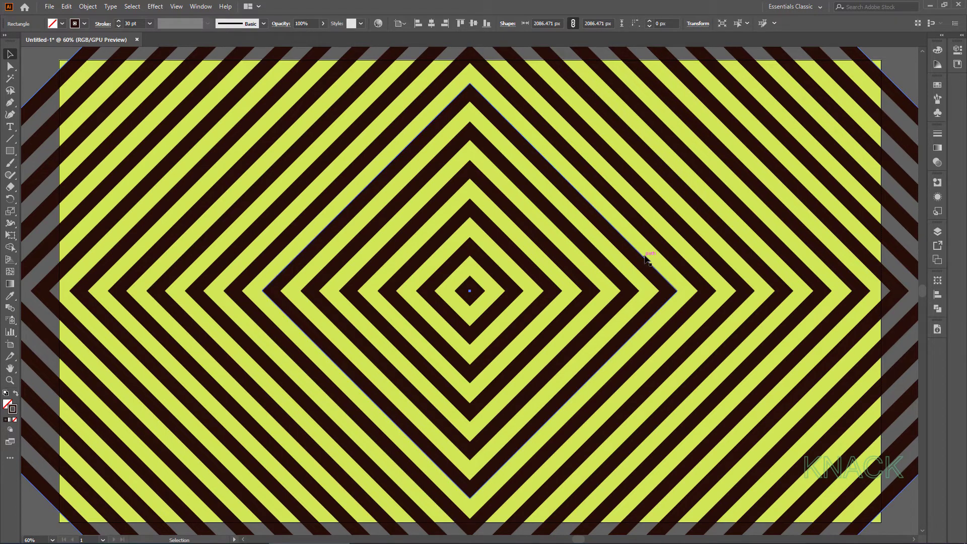
- Select all diamond rings, apply Object > Expand Appearance, then deselect
key("ctrl+a")
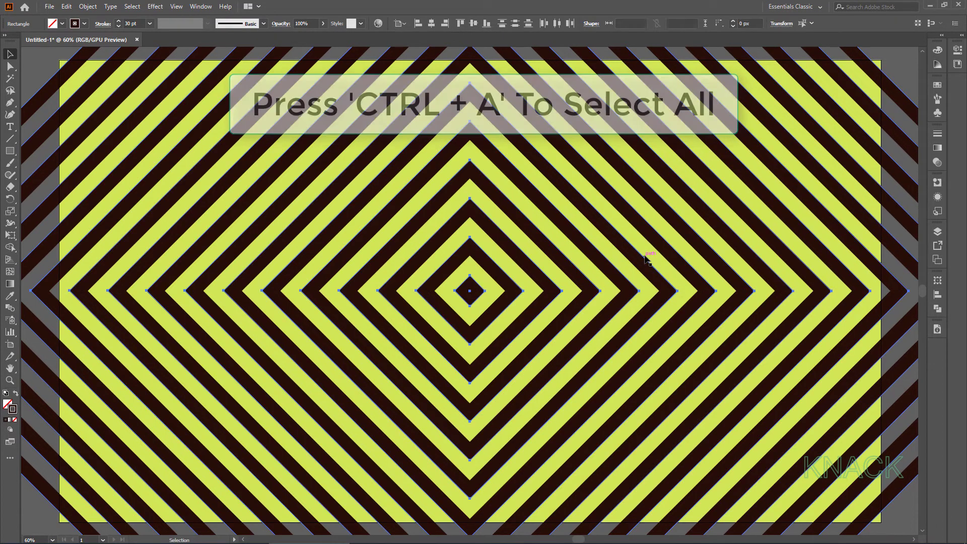
left_click(88, 7)
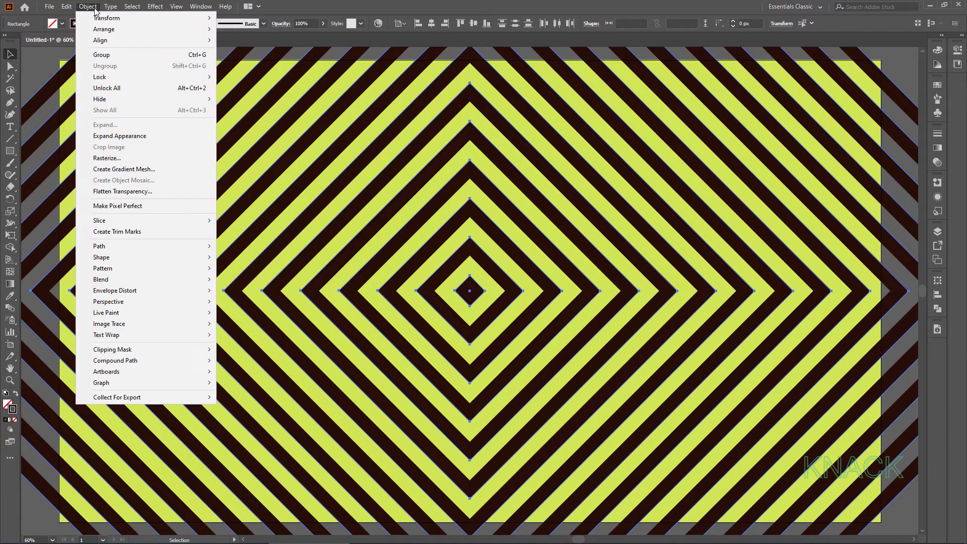
left_click(173, 140)
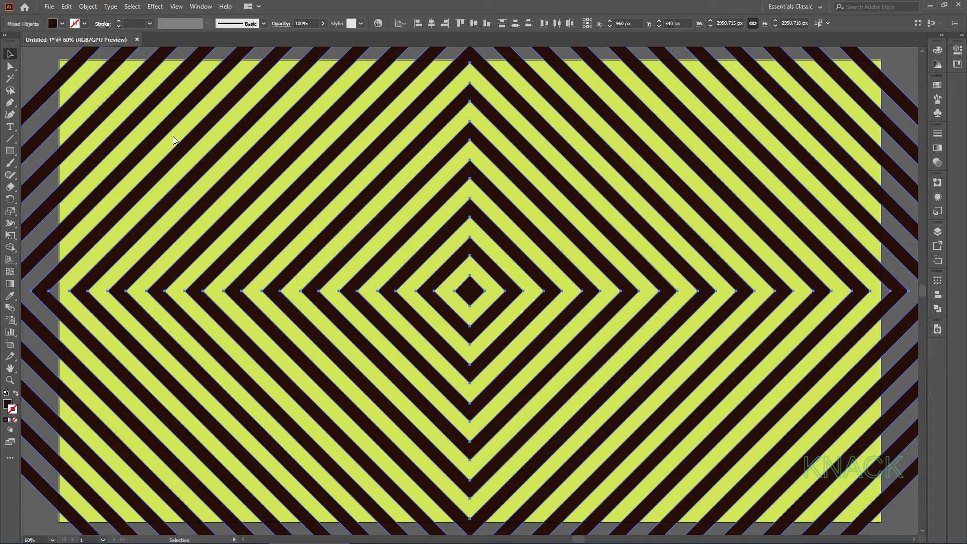
left_click(36, 75)
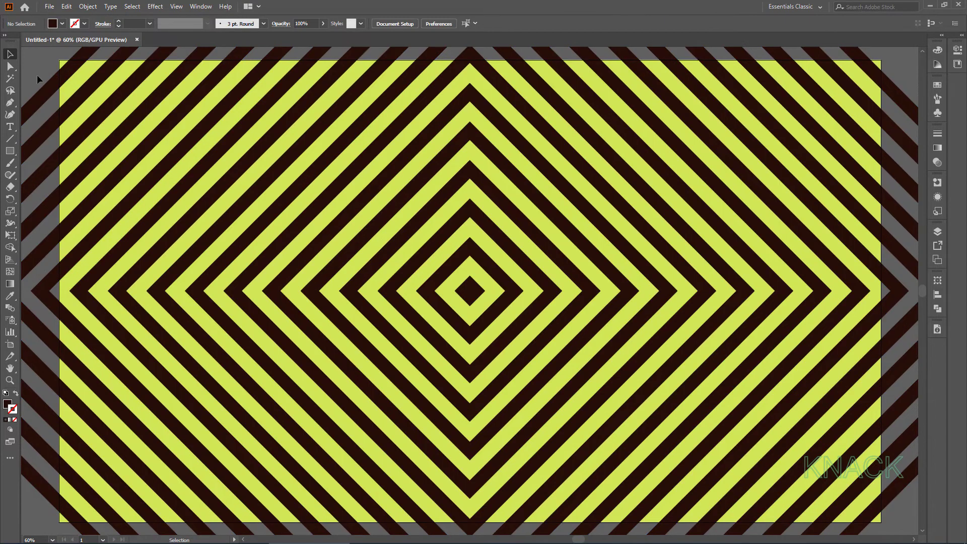
- Draw a 10 pt line between the diamond's left and right corners, then top to bottom
left_click(11, 139)
key("ctrl+minus")
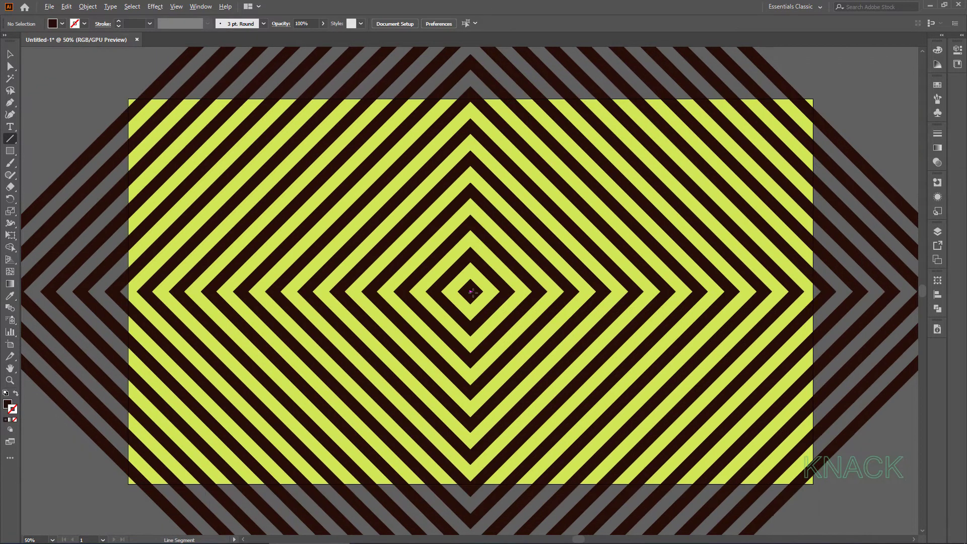
key("ctrl+minus")
key("ctrl+minus")
key("ctrl+minus")
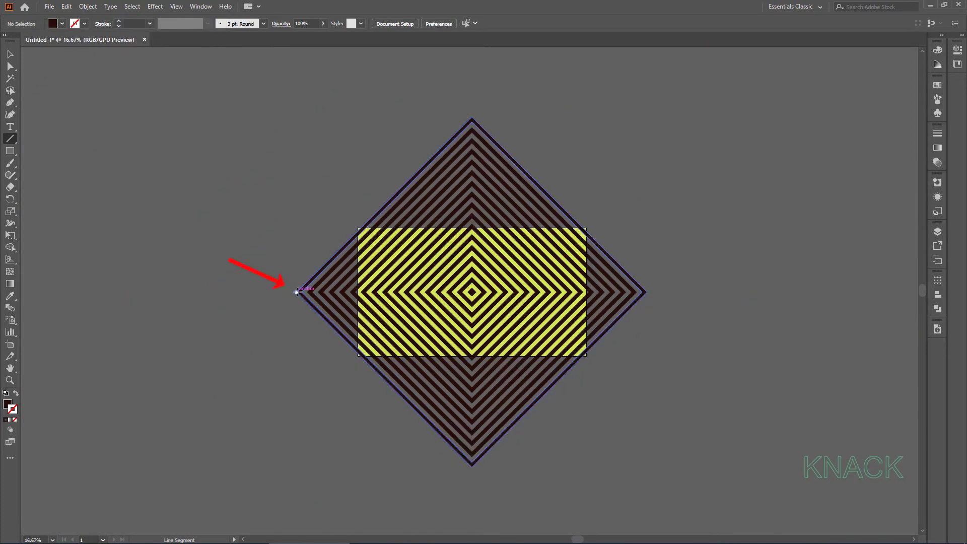
left_click_drag(296, 292, 529, 294)
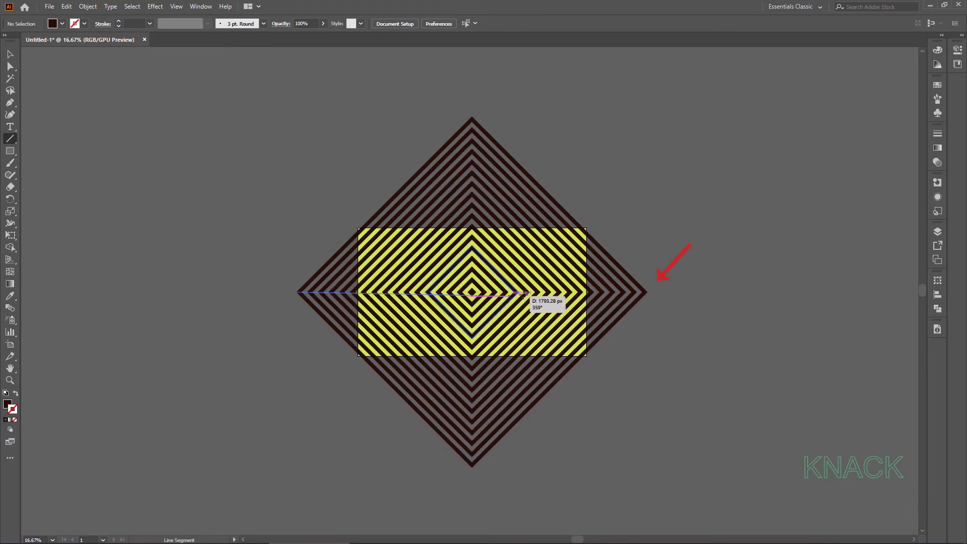
left_click_drag(529, 293, 642, 292)
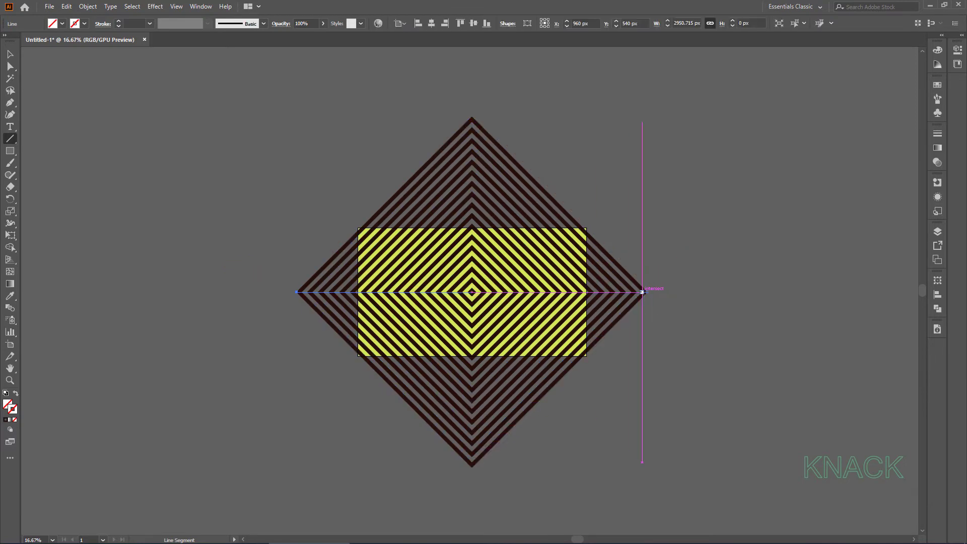
left_click(132, 23)
type("10")
key("Return")
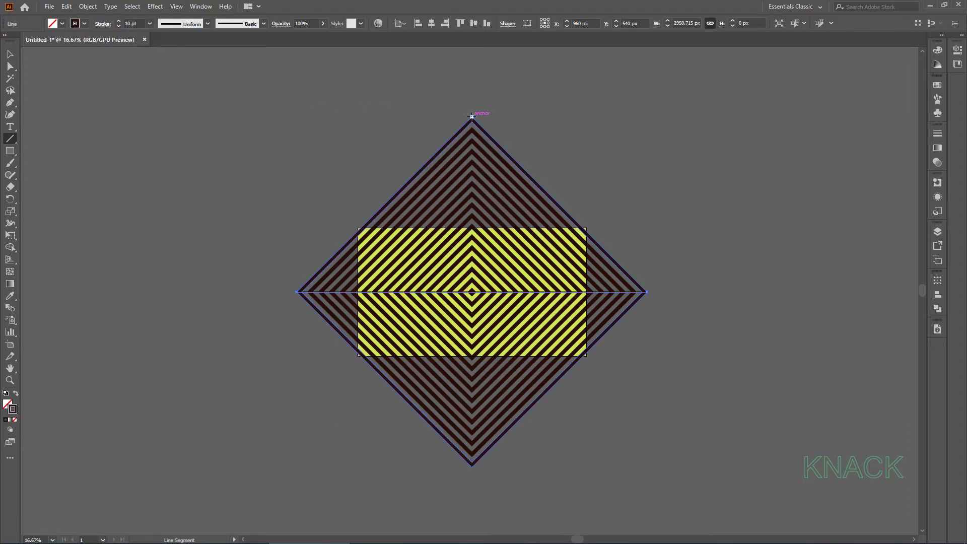
left_click_drag(472, 116, 472, 462)
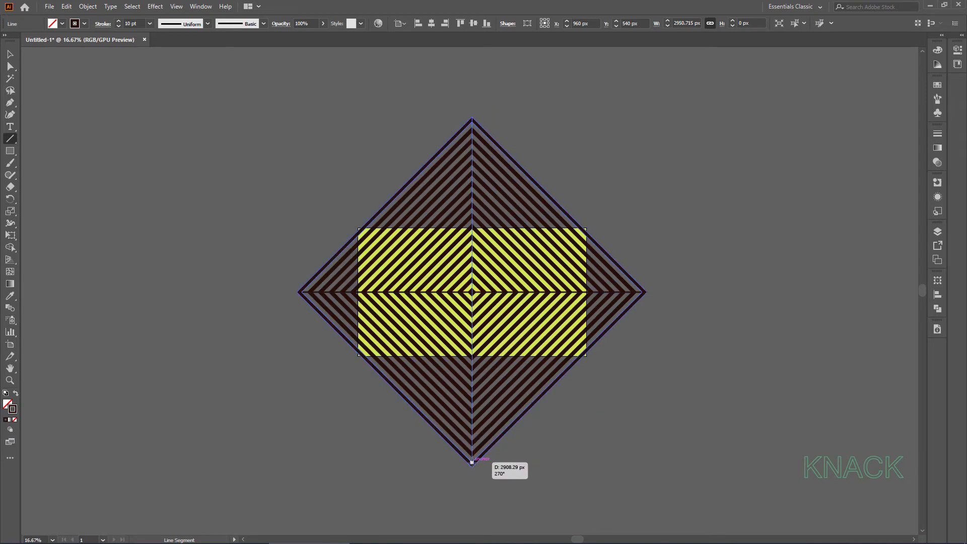
left_click_drag(471, 462, 473, 467)
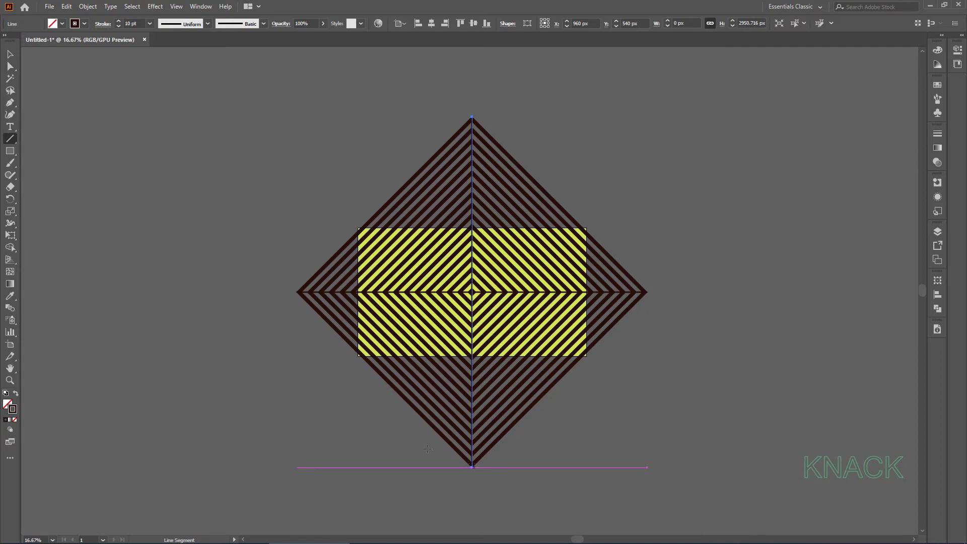
- Apply Divide Objects Below with the vertical line, then the horizontal line, and deselect
left_click(94, 8)
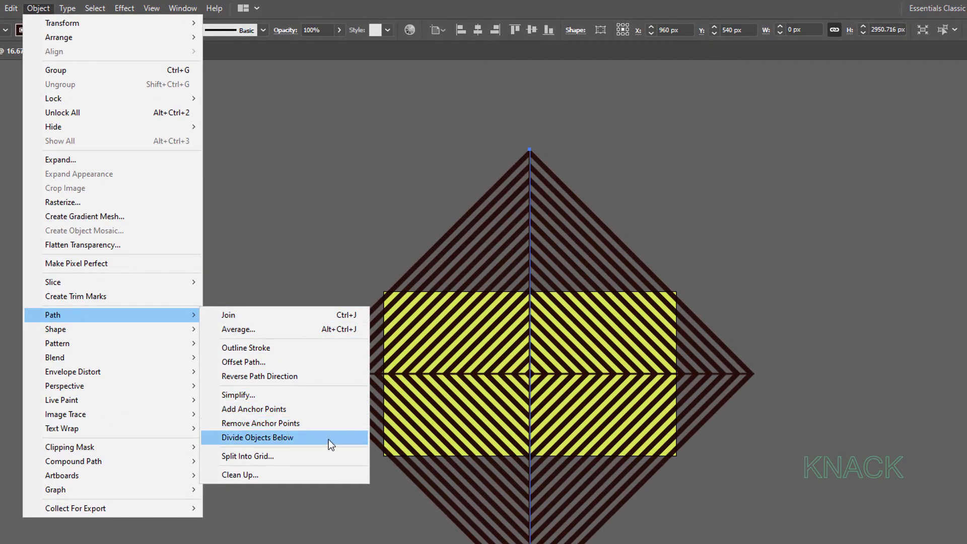
left_click(329, 439)
left_click(319, 374)
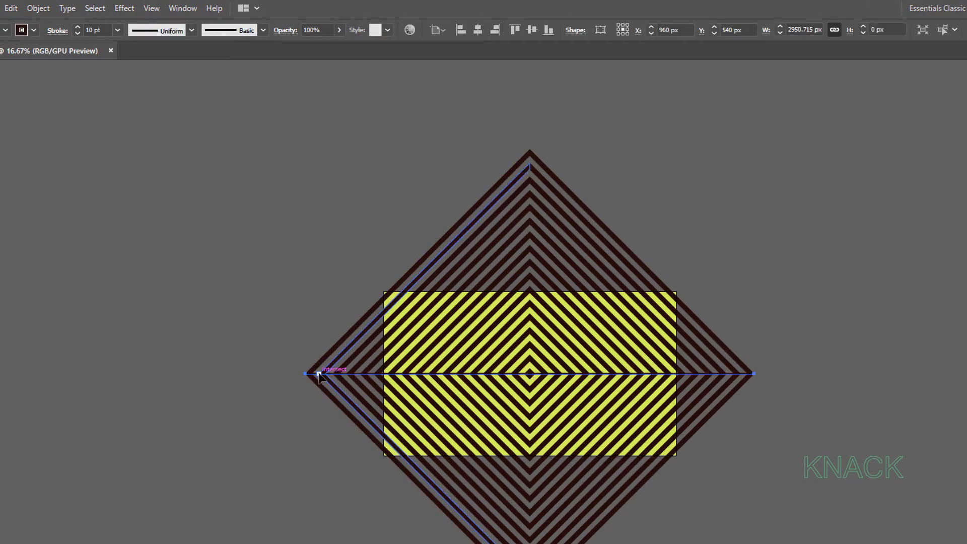
left_click(38, 8)
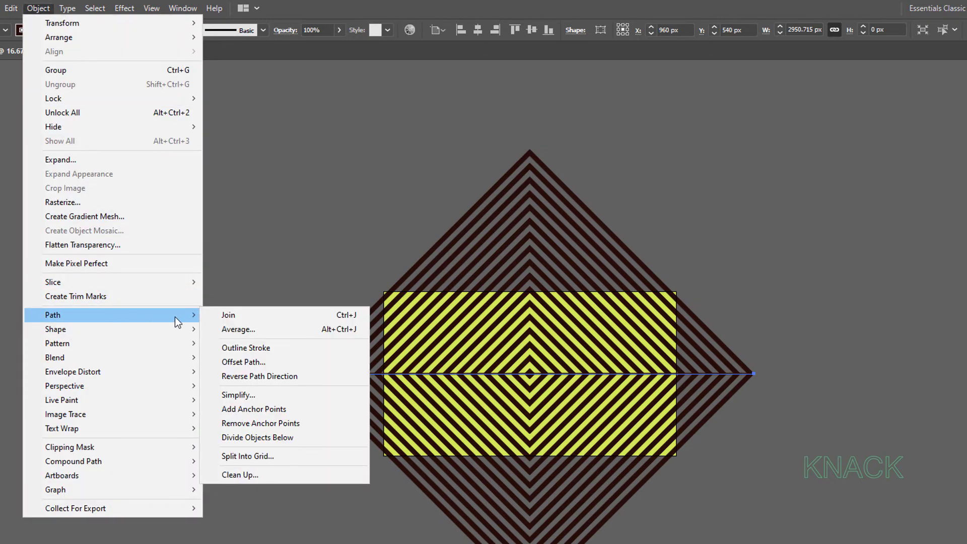
mouse_move(53, 314)
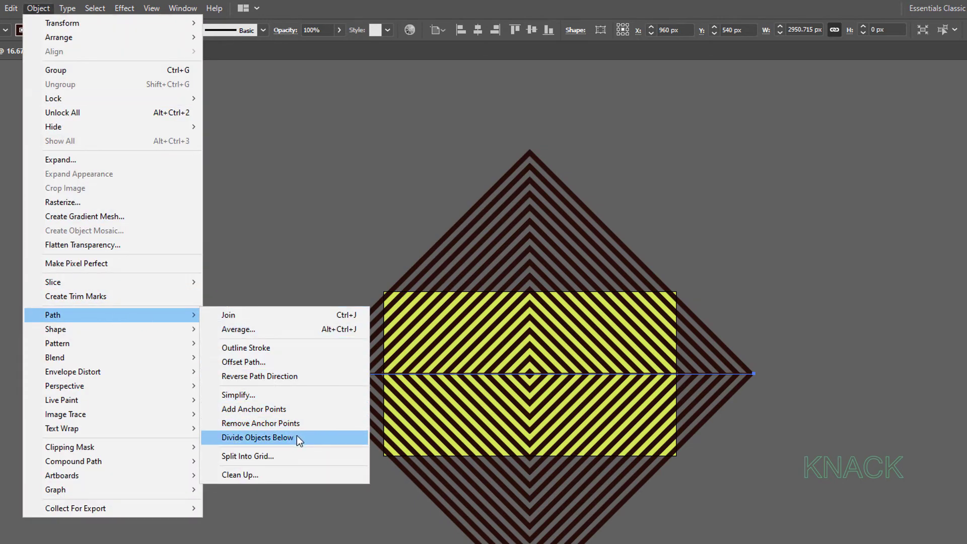
left_click(316, 437)
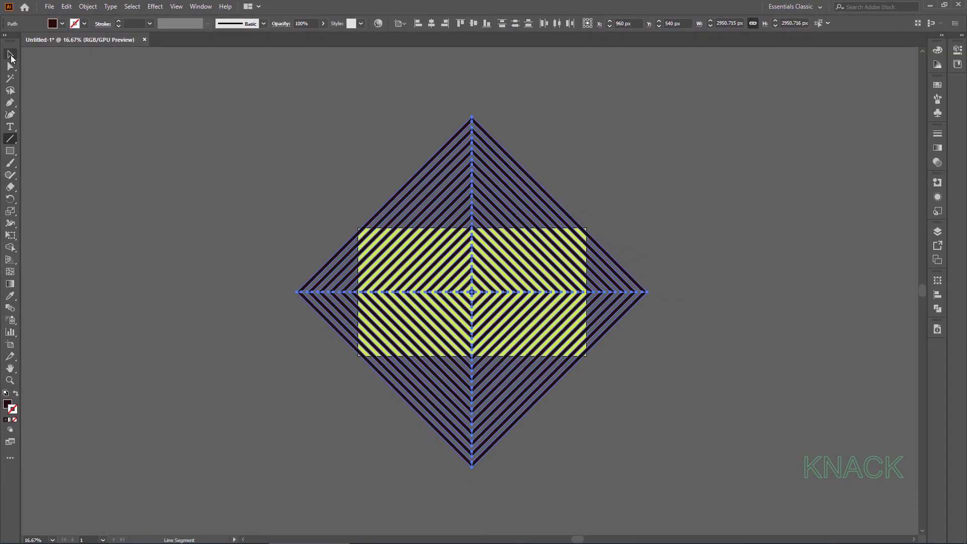
left_click(333, 213)
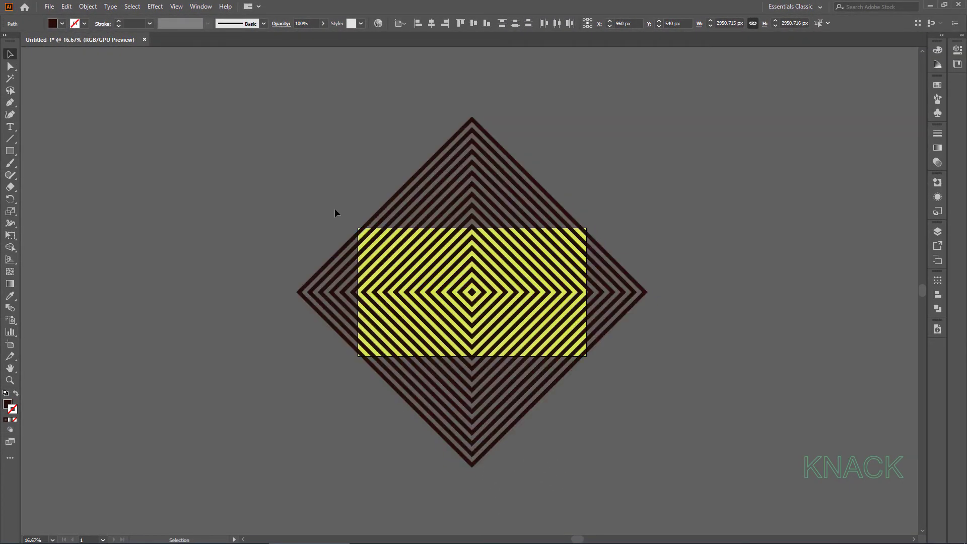
- Test-pull two left stripe pieces to check the cuts, undo, and fit the artboard
left_click_drag(358, 233, 327, 206)
left_click_drag(311, 294, 275, 327)
key("ctrl+z")
key("ctrl+z")
key("ctrl+0")
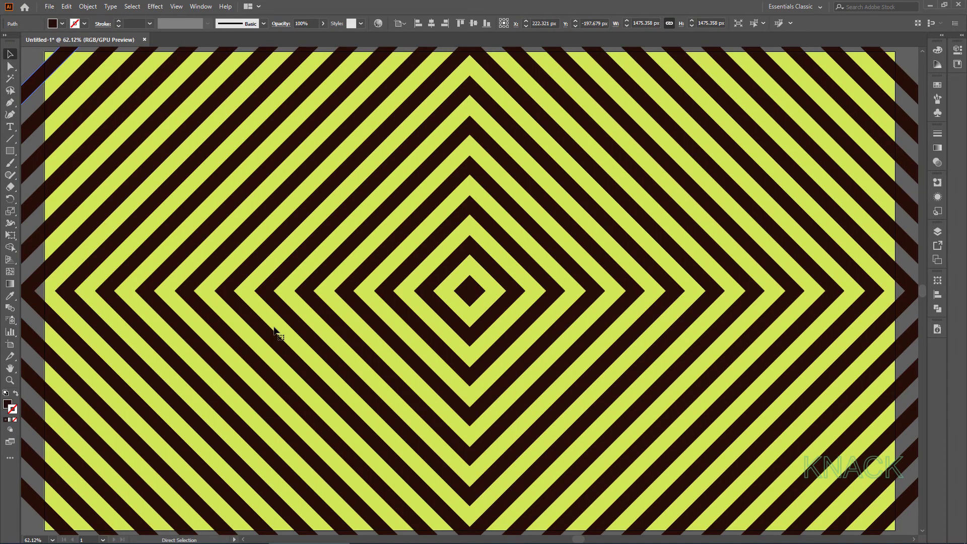
key("v")
- Group the upper-left quadrant stripes, then the upper-right quadrant stripes
left_click_drag(43, 52, 451, 280)
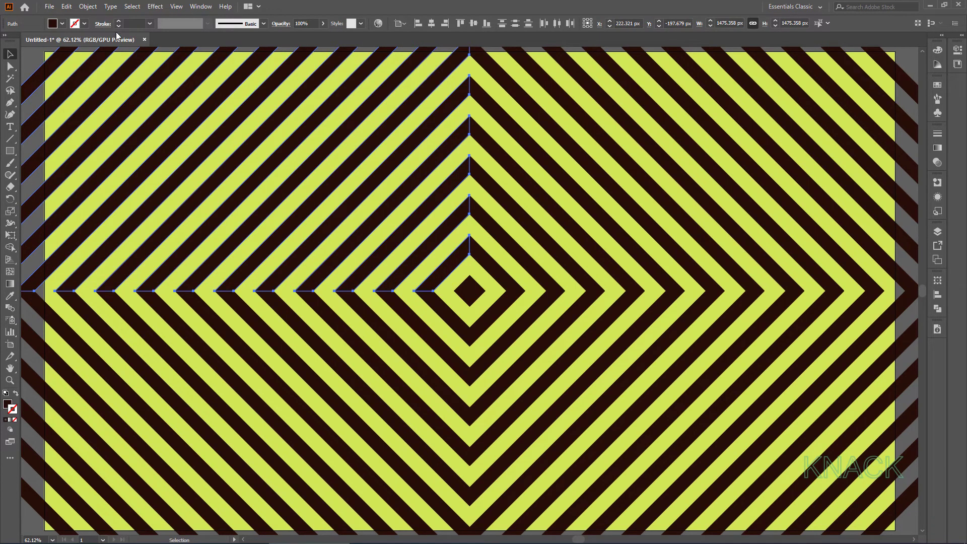
left_click(87, 6)
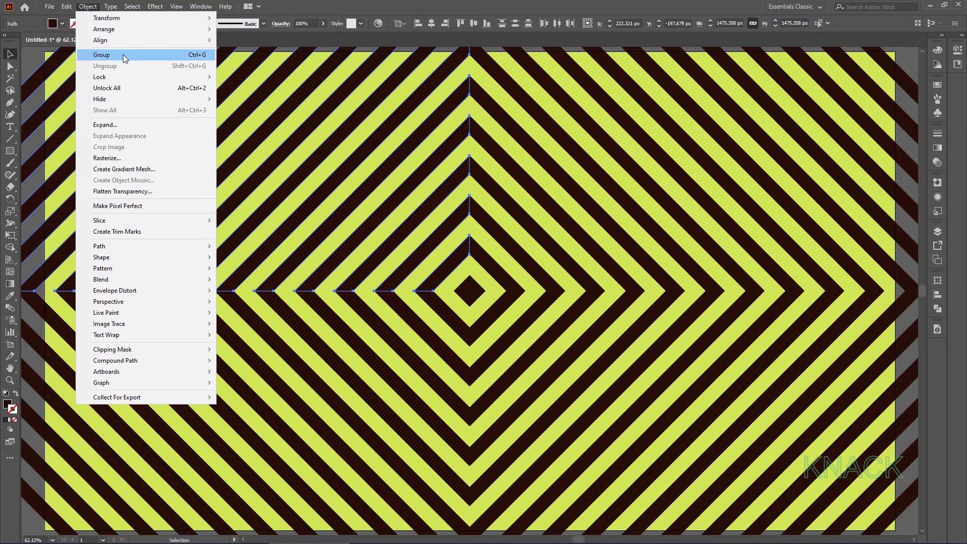
left_click(123, 55)
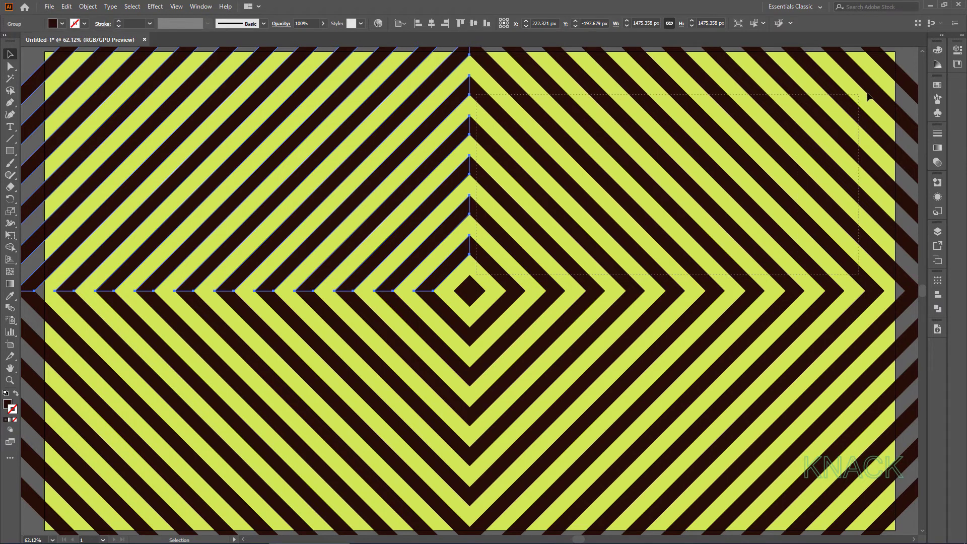
left_click(900, 82)
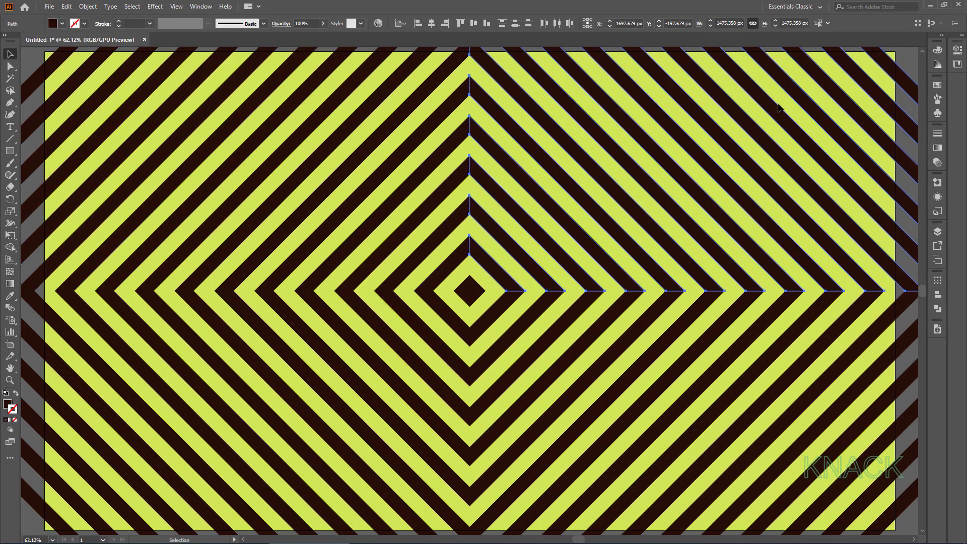
left_click(98, 10)
left_click(125, 56)
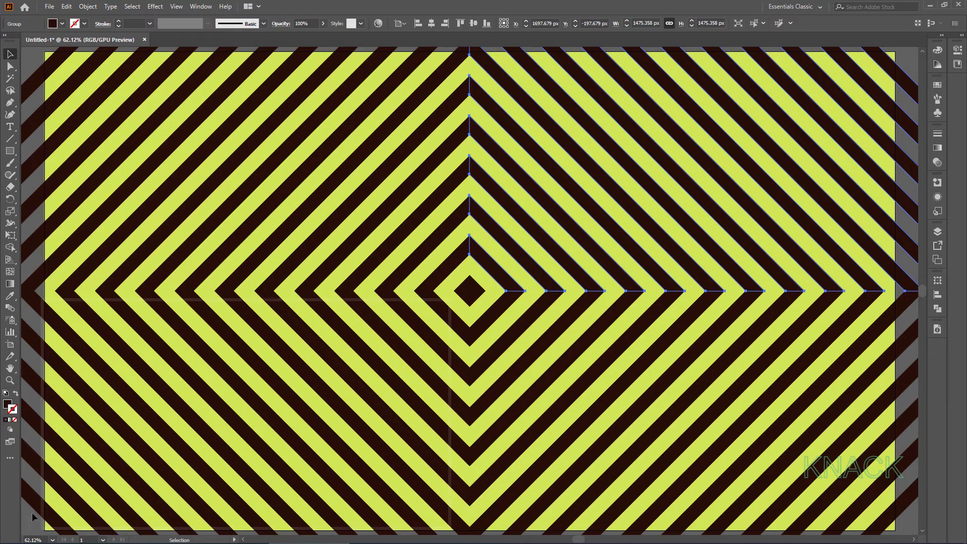
- Group the lower-left and lower-right quadrant stripes, then reselect the upper-left group
left_click(446, 315)
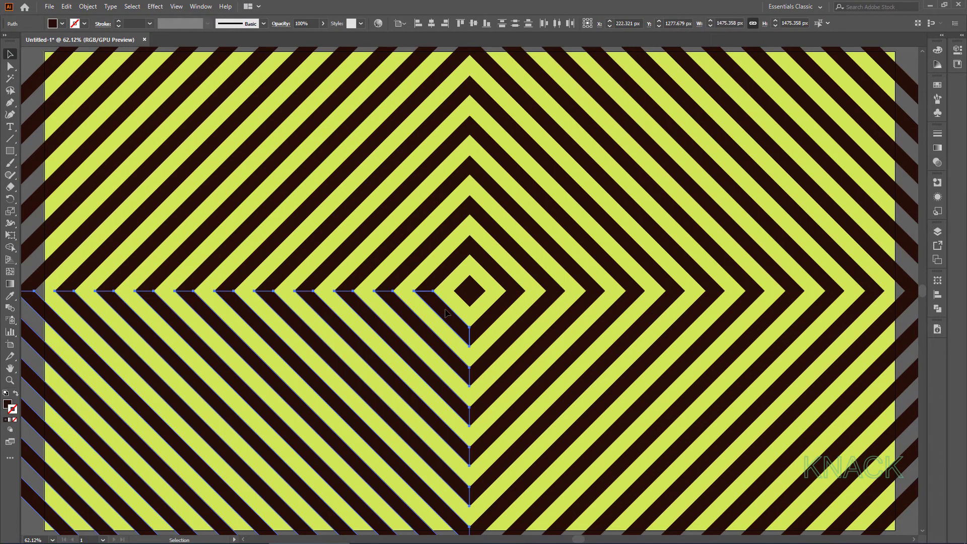
left_click(88, 7)
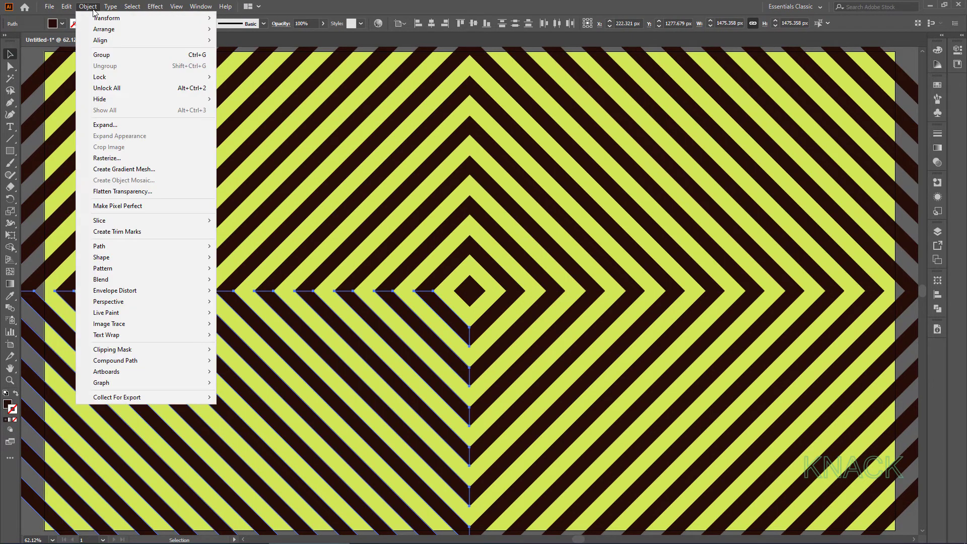
left_click(120, 55)
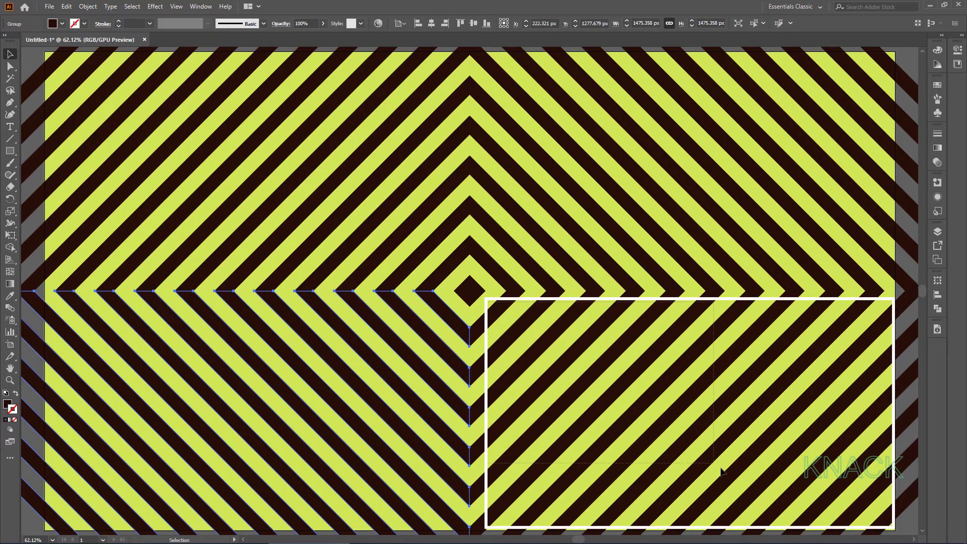
left_click(857, 513)
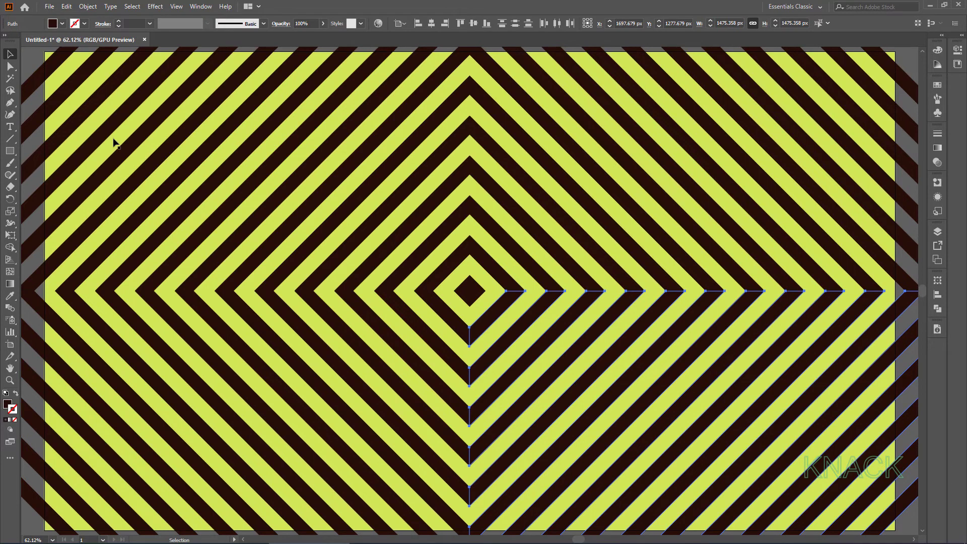
left_click(88, 6)
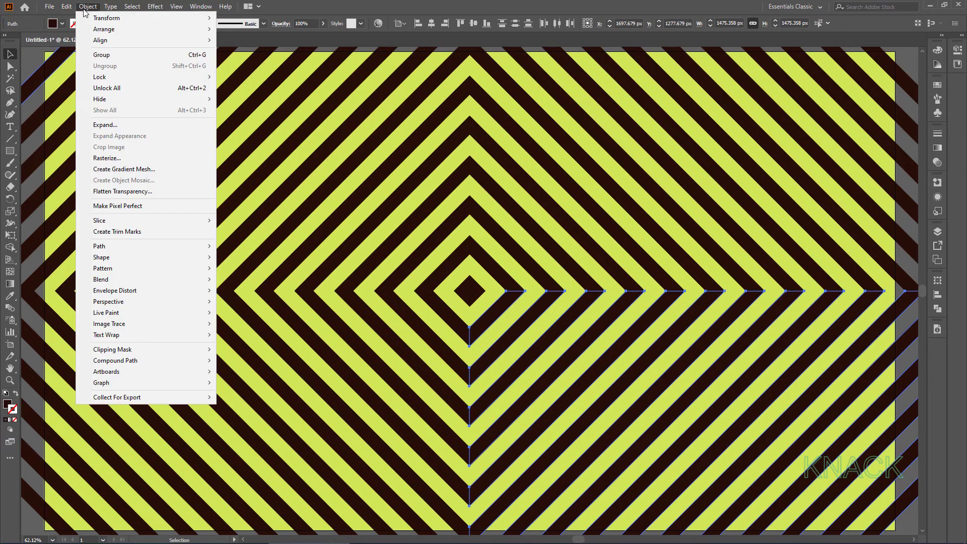
left_click(125, 54)
left_click(130, 71)
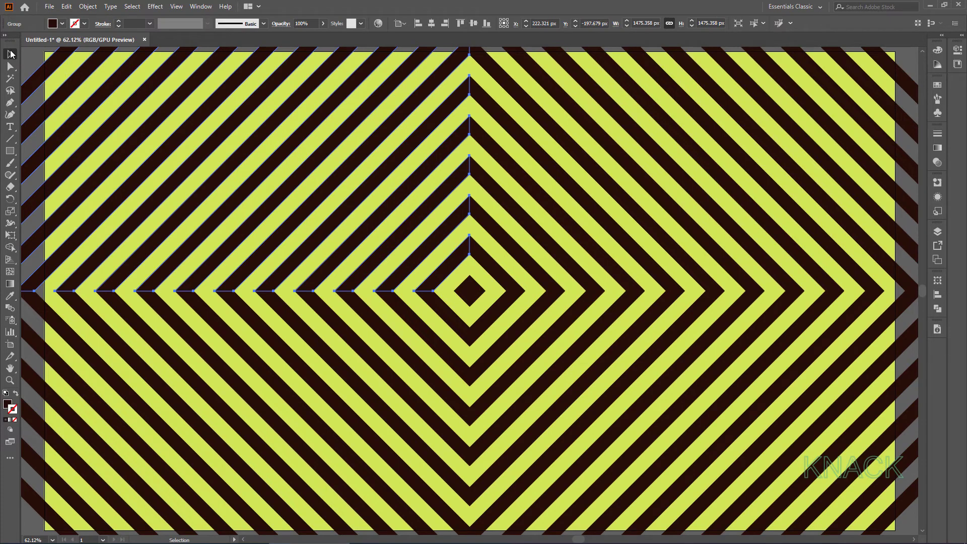
- Move the upper-left quadrant 5 px up-left and the lower-left quadrant 5 px down-left
double_click(11, 54)
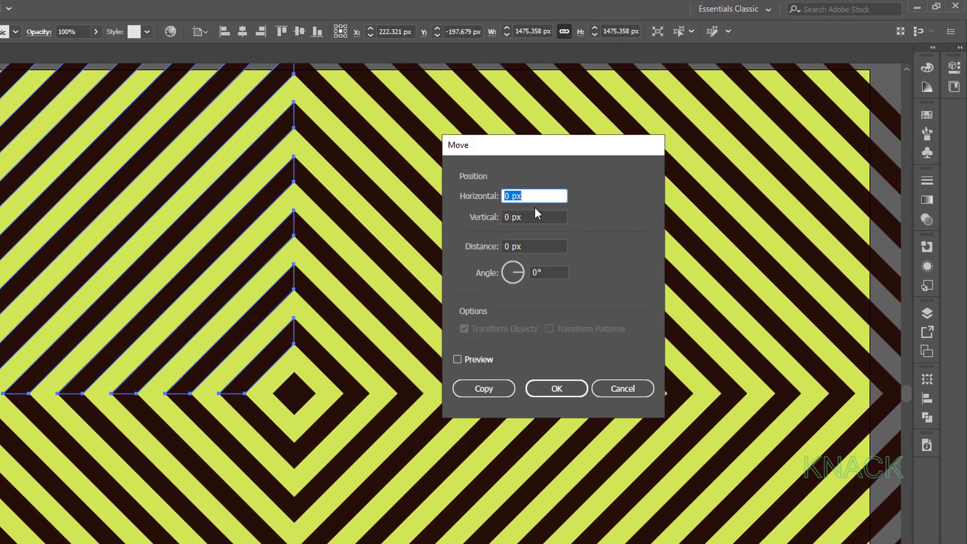
left_click(458, 359)
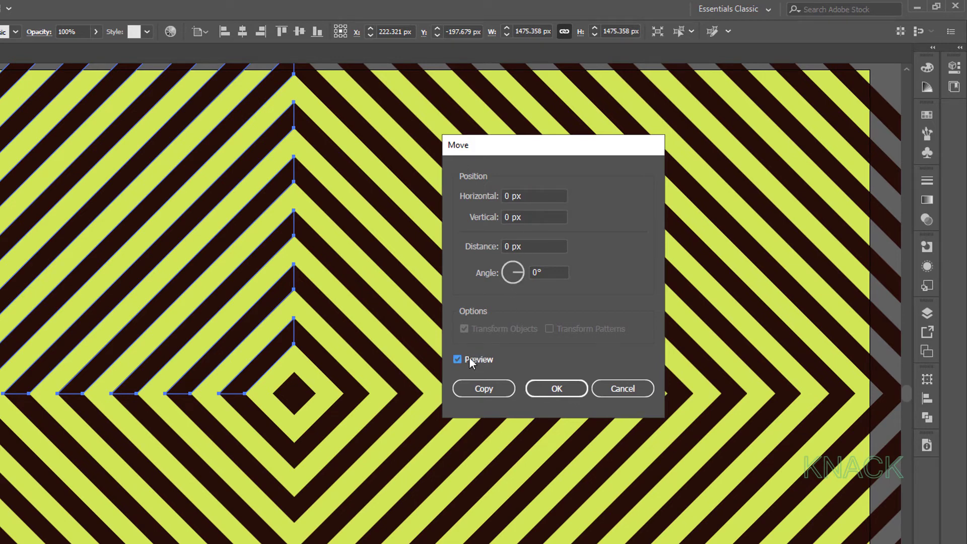
double_click(547, 196)
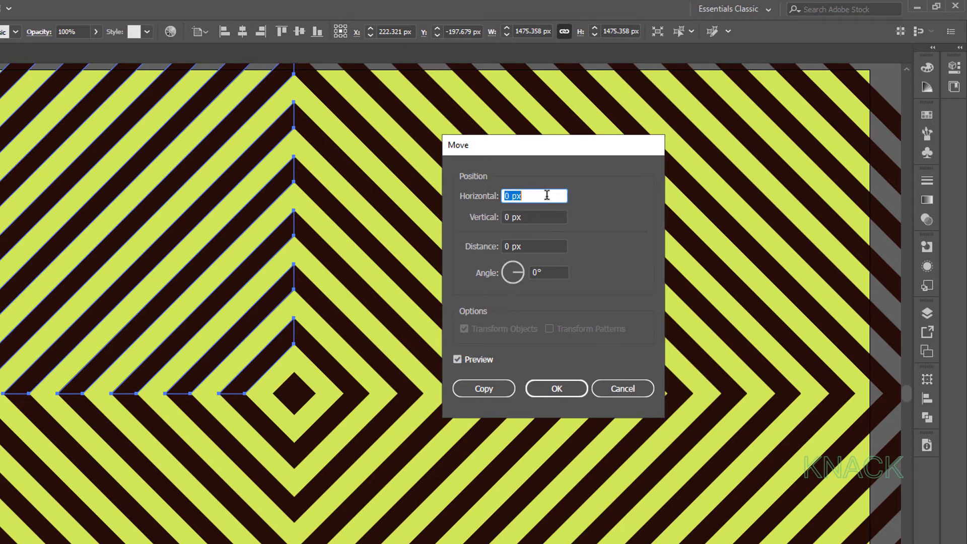
type("-5")
key("Tab")
type("-")
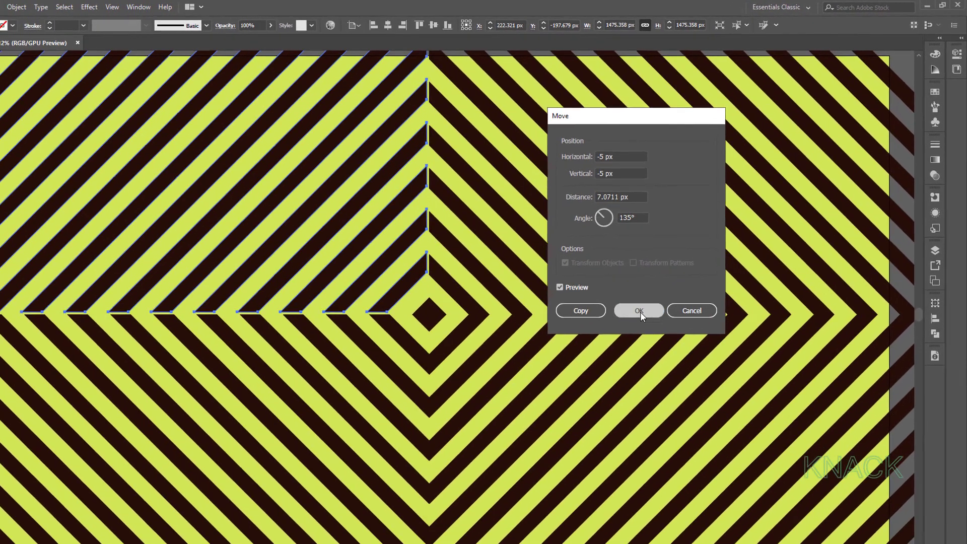
left_click(640, 311)
key("ctrl+d")
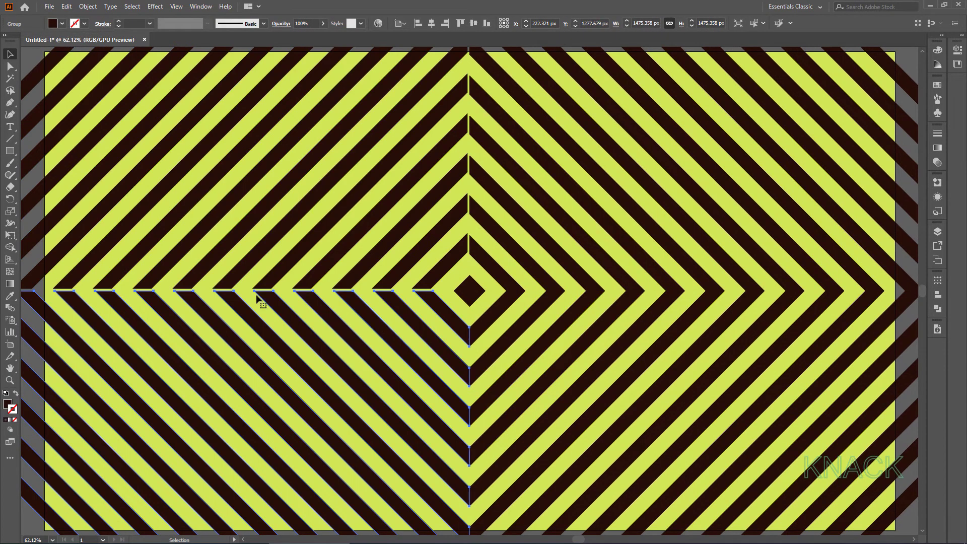
double_click(9, 54)
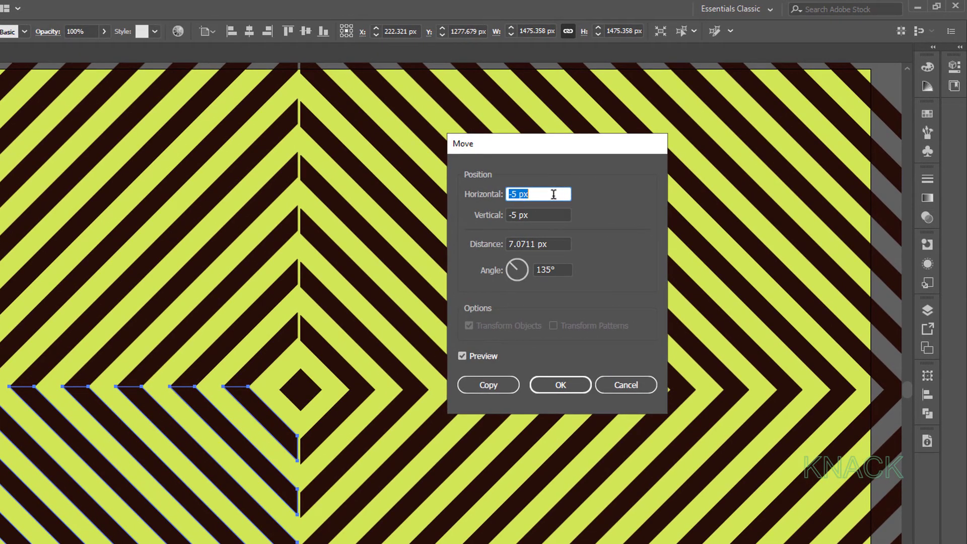
key("Tab")
type("5")
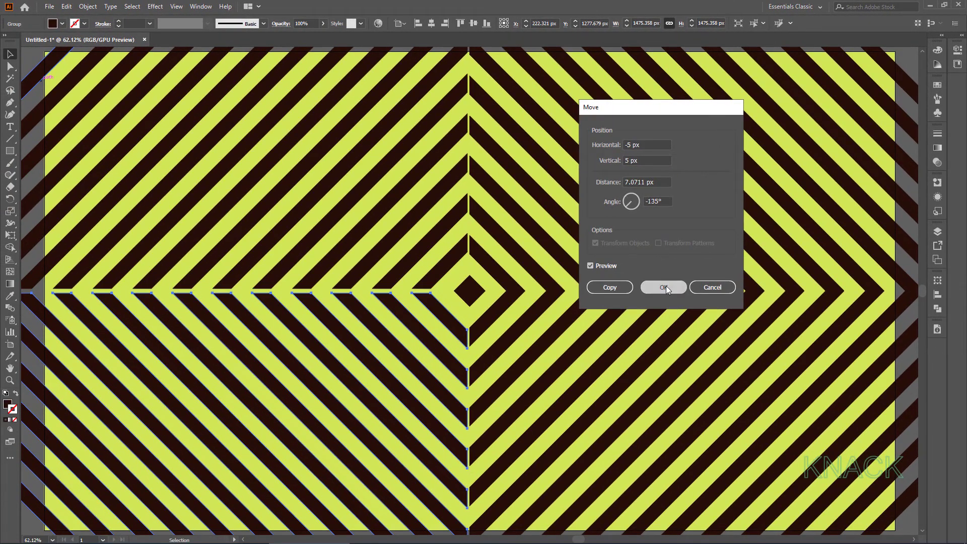
left_click(664, 288)
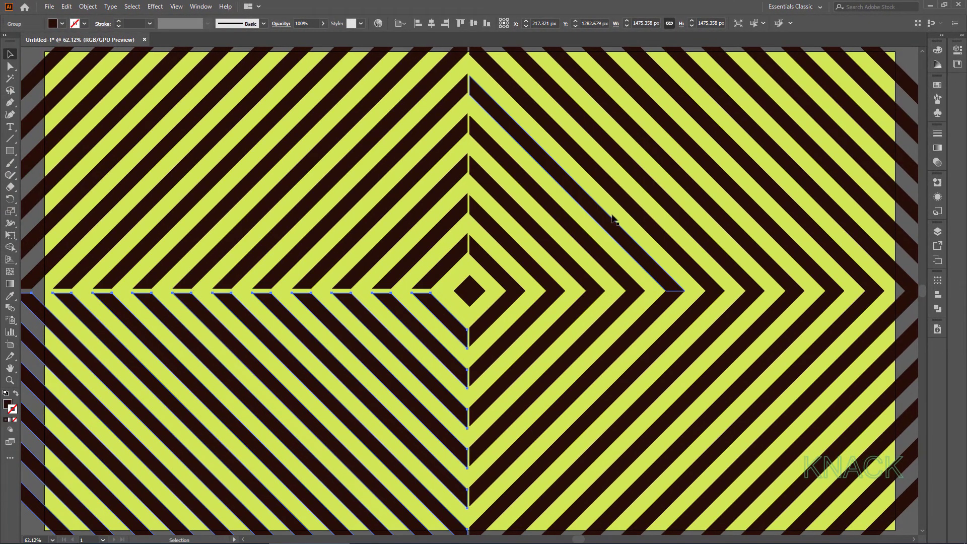
- Move the upper-right quadrant 5 px up-right and the lower-right quadrant 5 px down-right
left_click(595, 181)
double_click(10, 58)
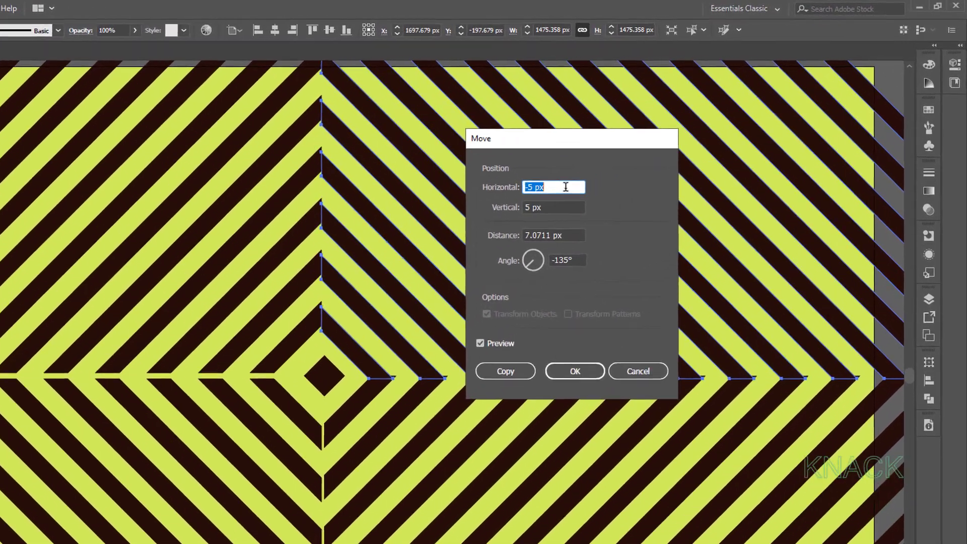
type("5")
key("Tab")
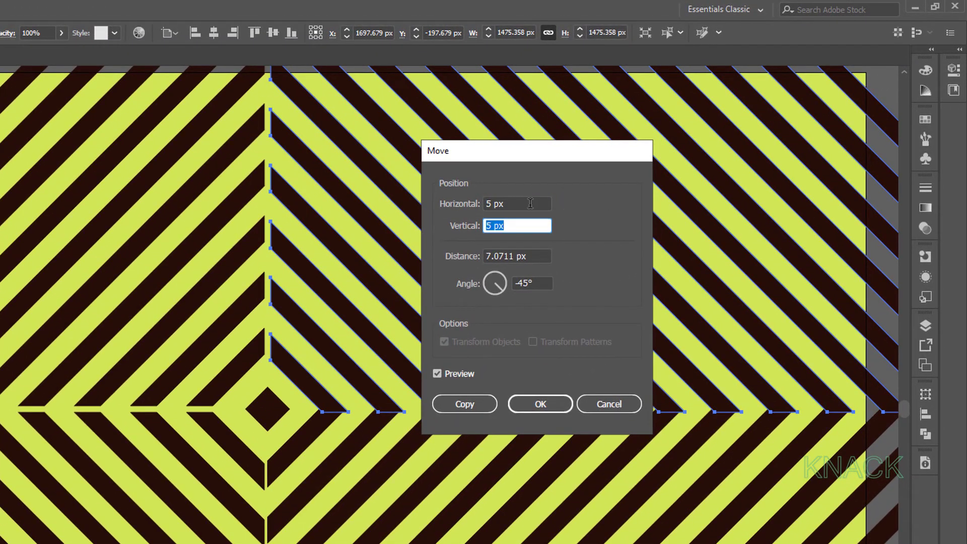
type("-5")
left_click(552, 403)
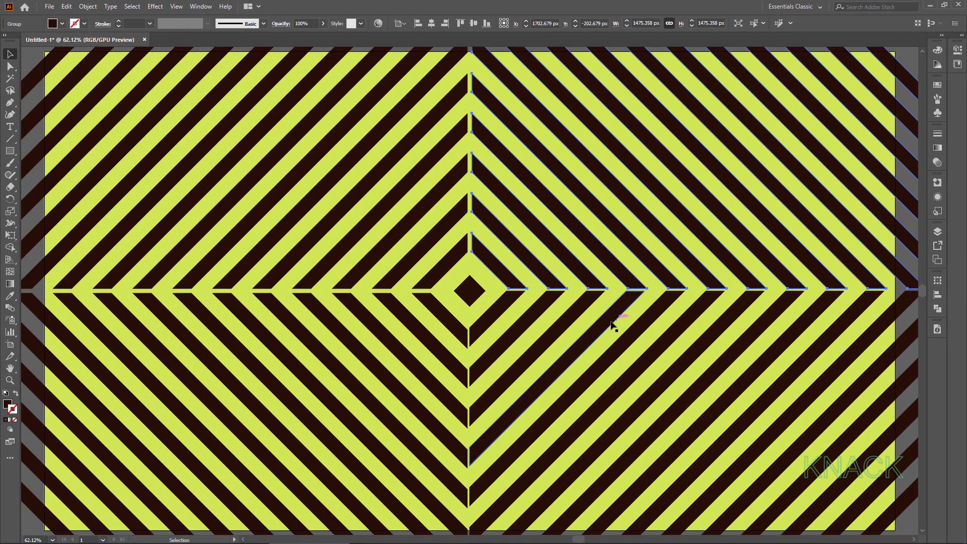
left_click(612, 325)
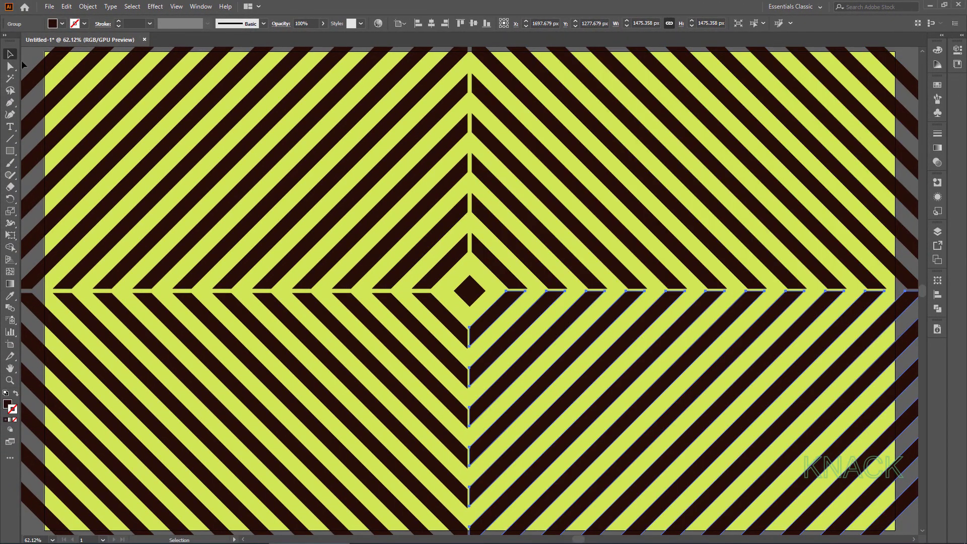
double_click(12, 53)
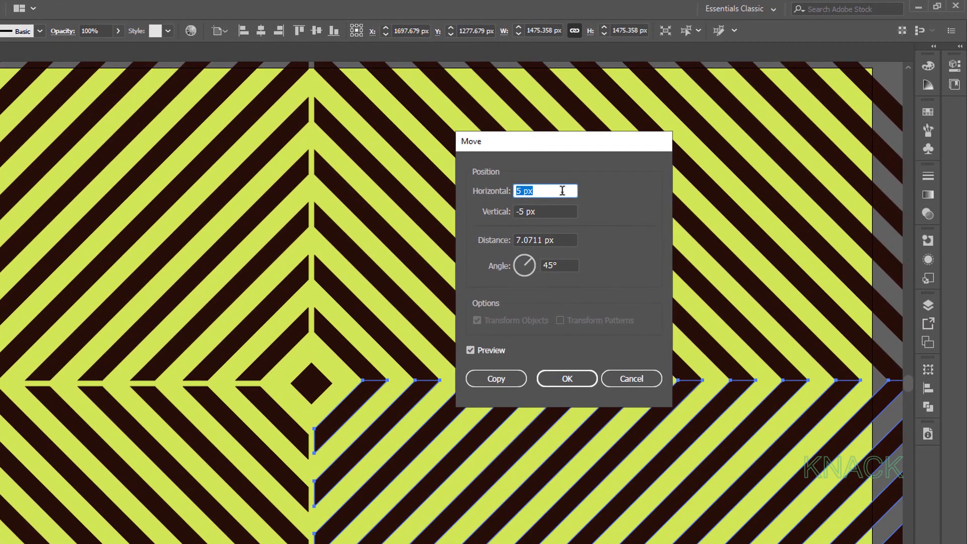
key("Tab")
type("5")
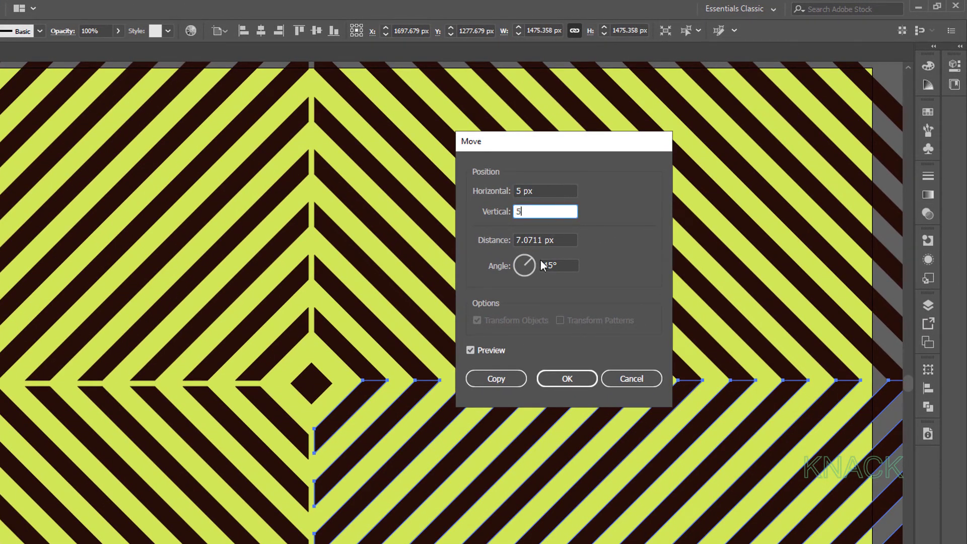
left_click(567, 379)
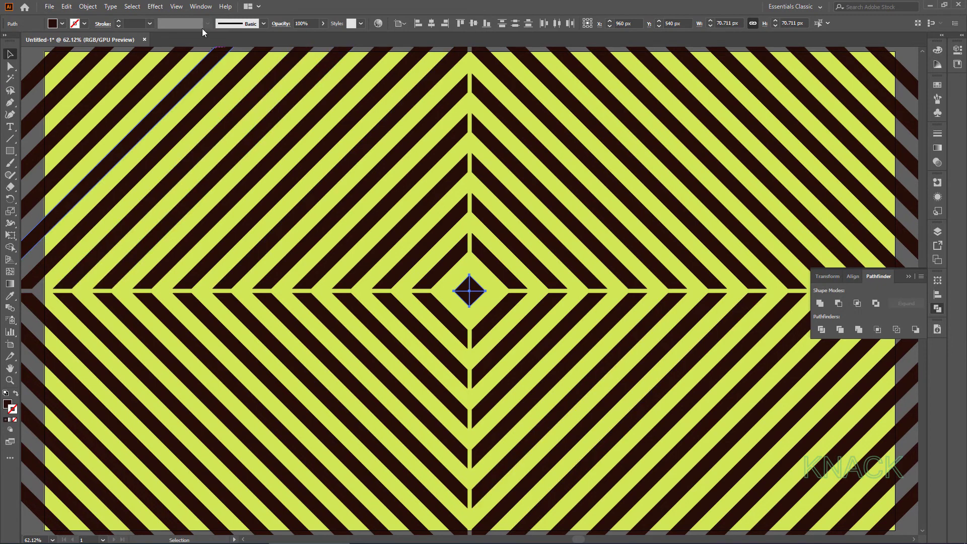
- Merge the centre diamond pieces with Pathfinder Merge, then collapse the Pathfinder panel
left_click(200, 6)
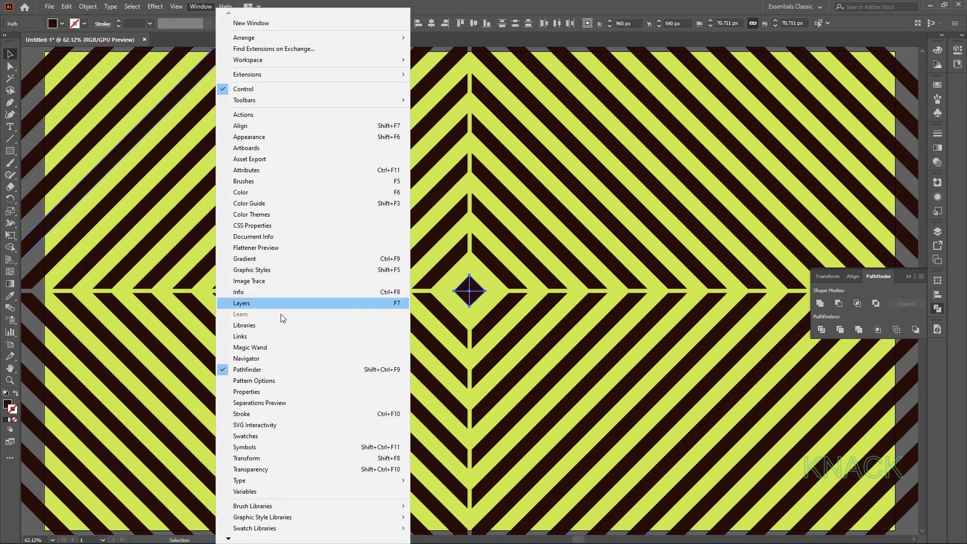
left_click(308, 369)
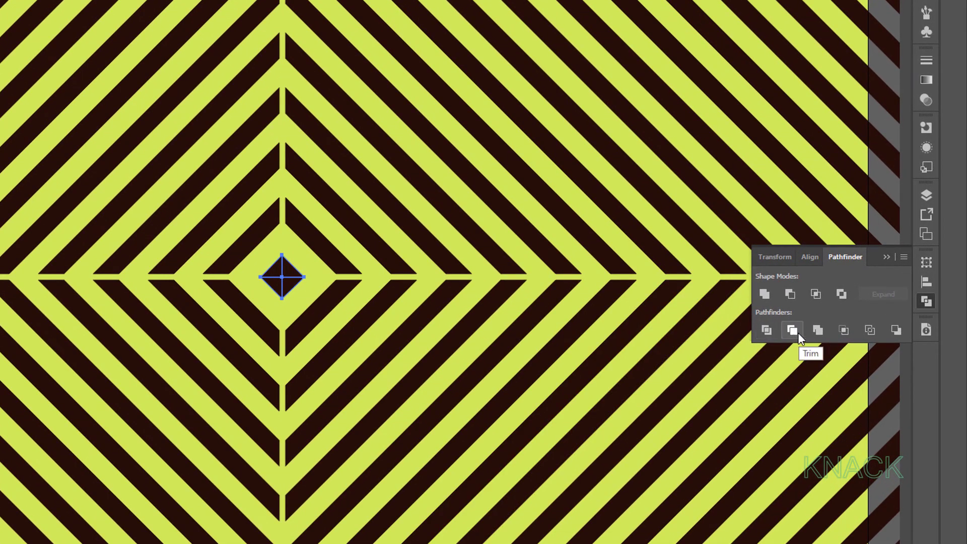
left_click(826, 331)
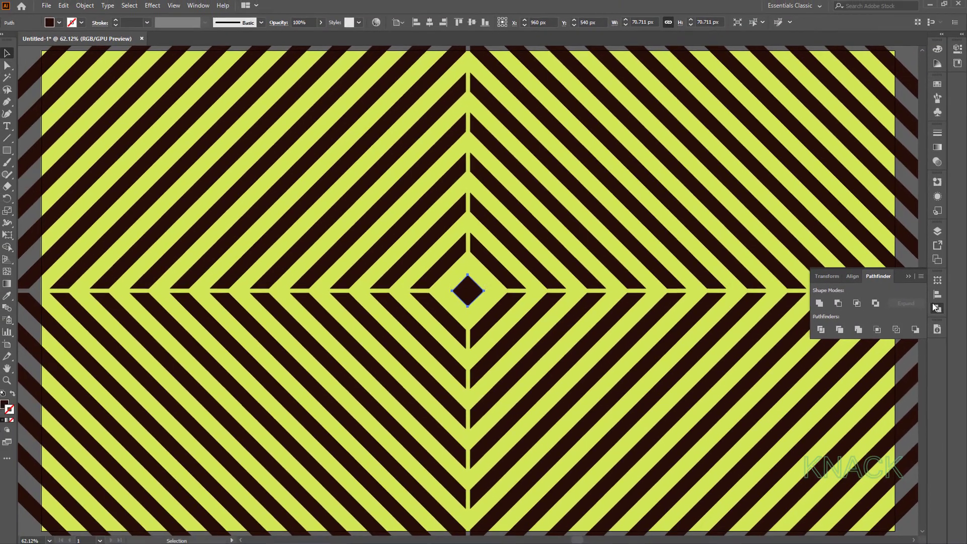
left_click(938, 309)
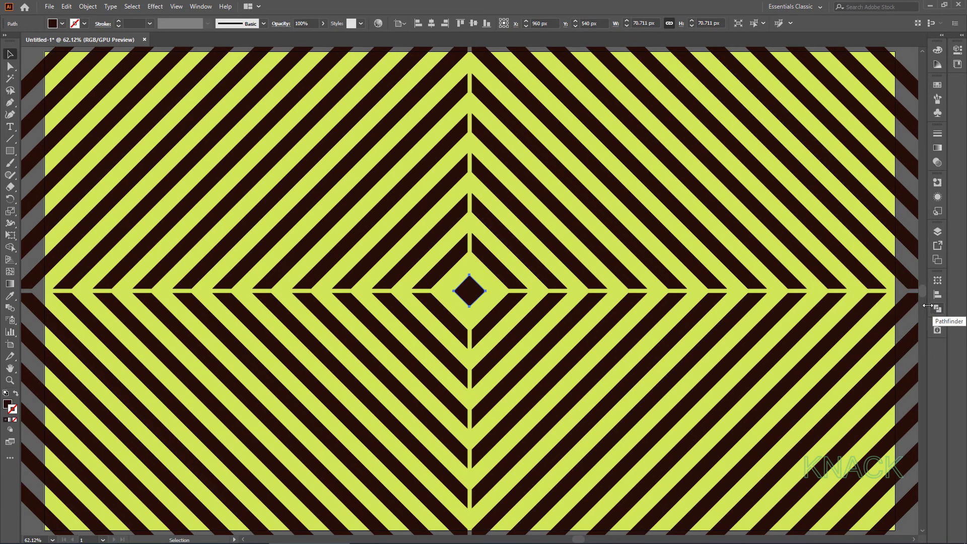
- Apply a Drop Shadow with 6 px X and Y offsets to all the artwork
key("ctrl+a")
key("v")
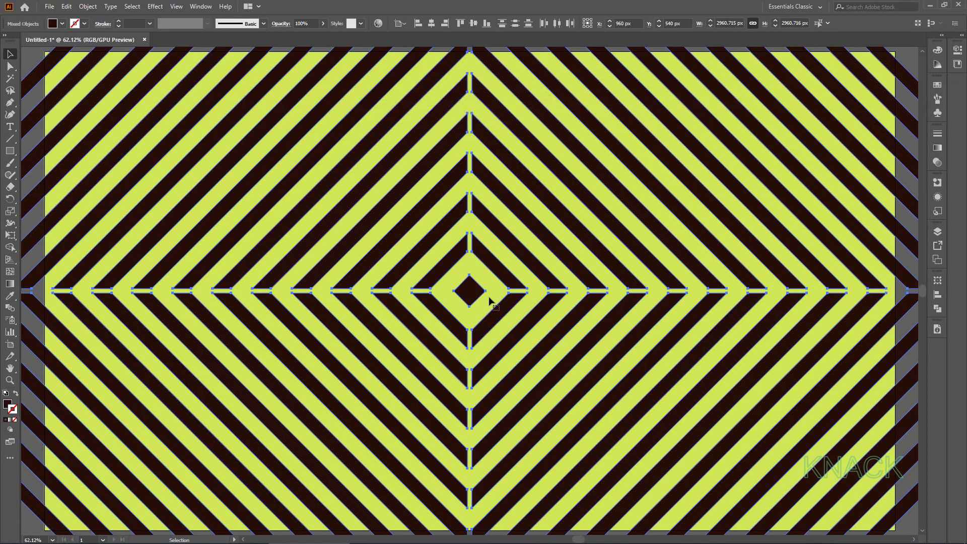
left_click(156, 7)
mouse_move(170, 120)
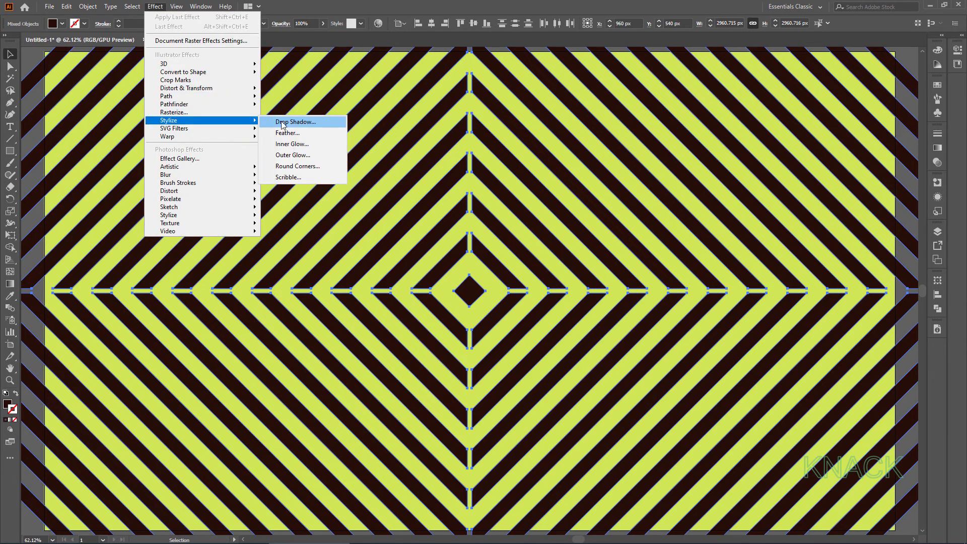
left_click(334, 122)
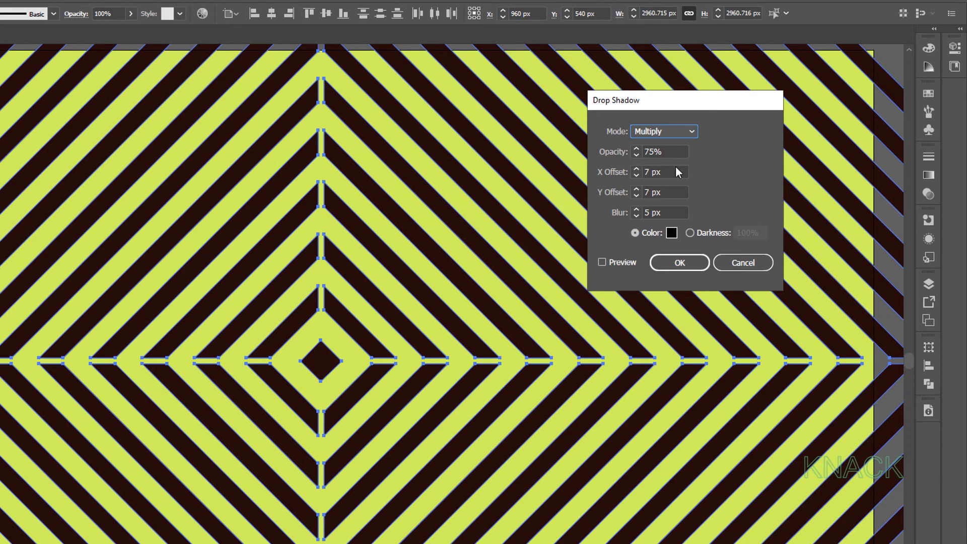
left_click(676, 173)
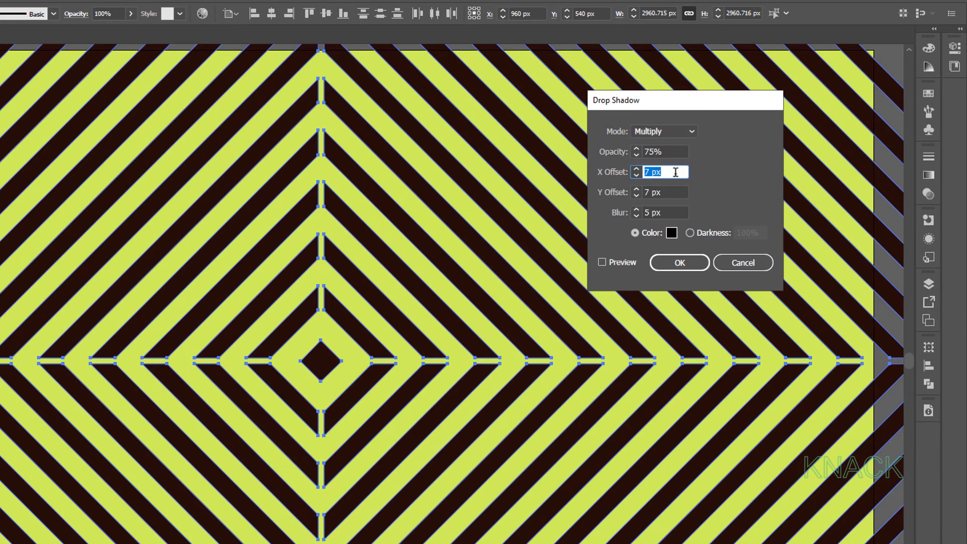
type("6")
key("Tab")
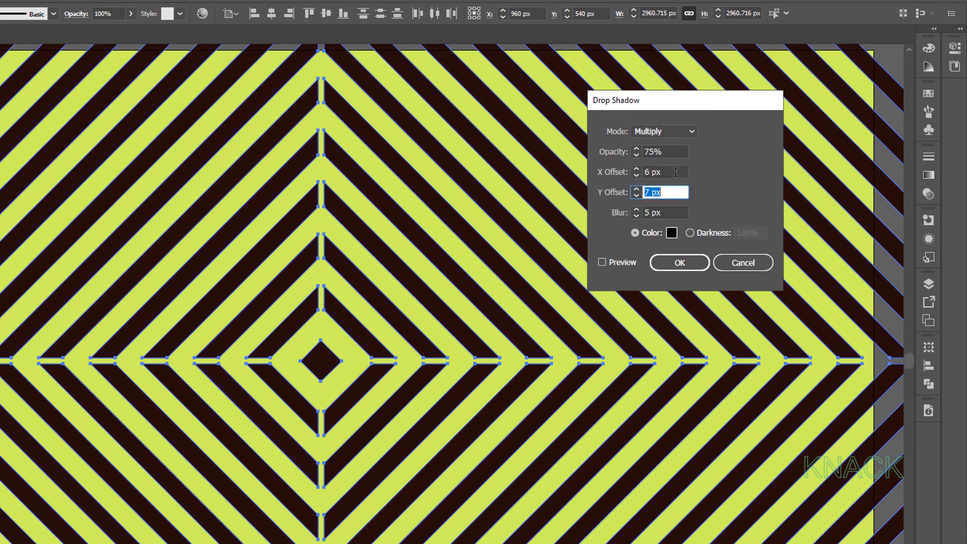
type("6")
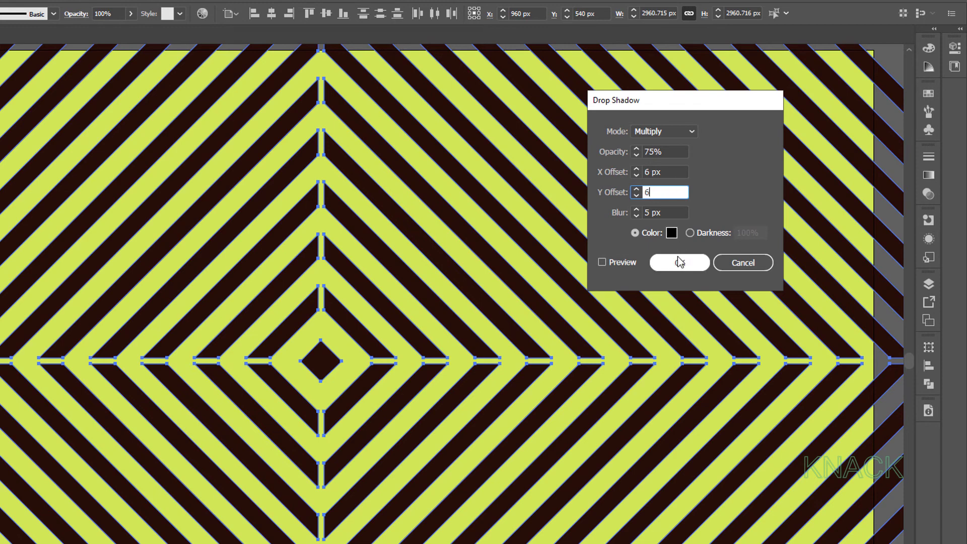
left_click(679, 262)
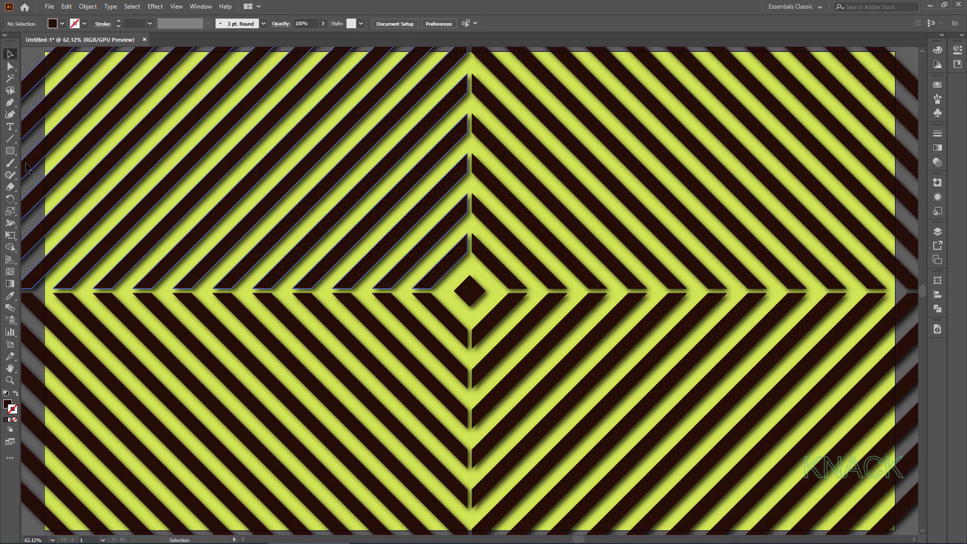
- Draw a 1920 × 1080 px rectangle starting at the artboard's top-left corner
left_click(10, 154)
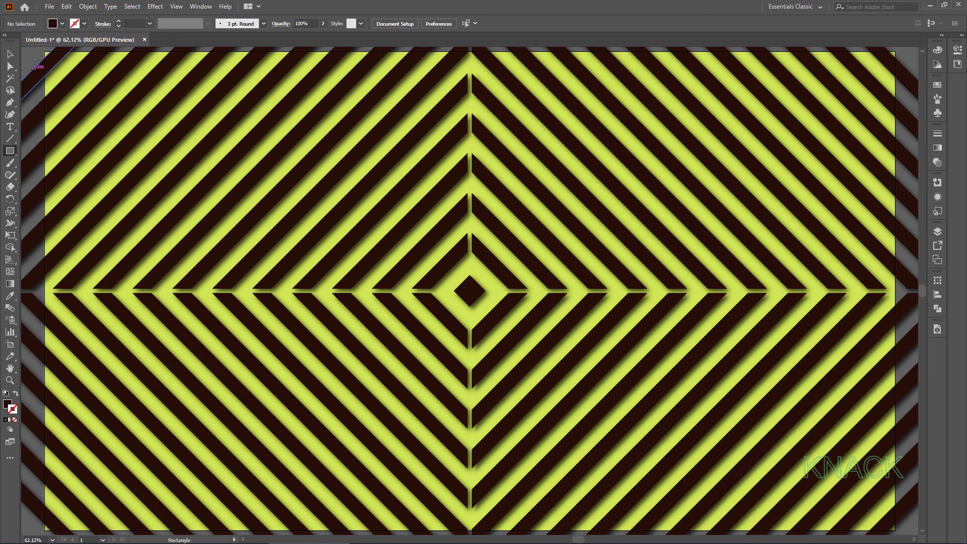
left_click(44, 49)
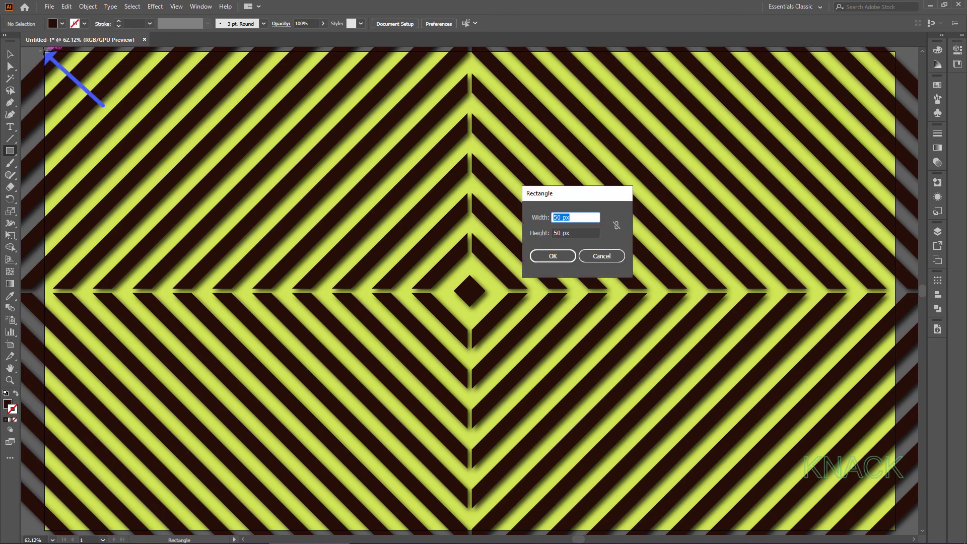
type("1920")
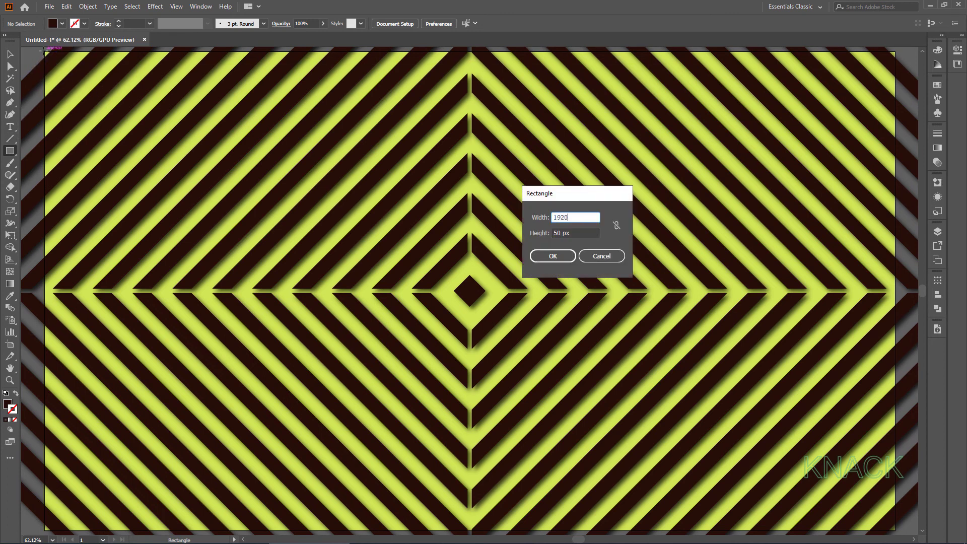
key("Tab")
type("1")
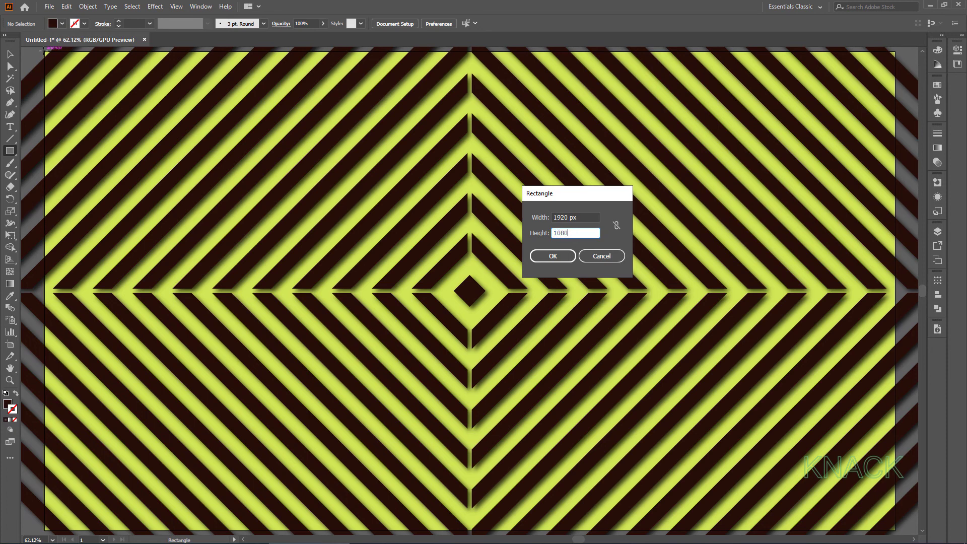
left_click(555, 257)
- Select all the artwork and make a clipping mask from the rectangle
key("ctrl+a")
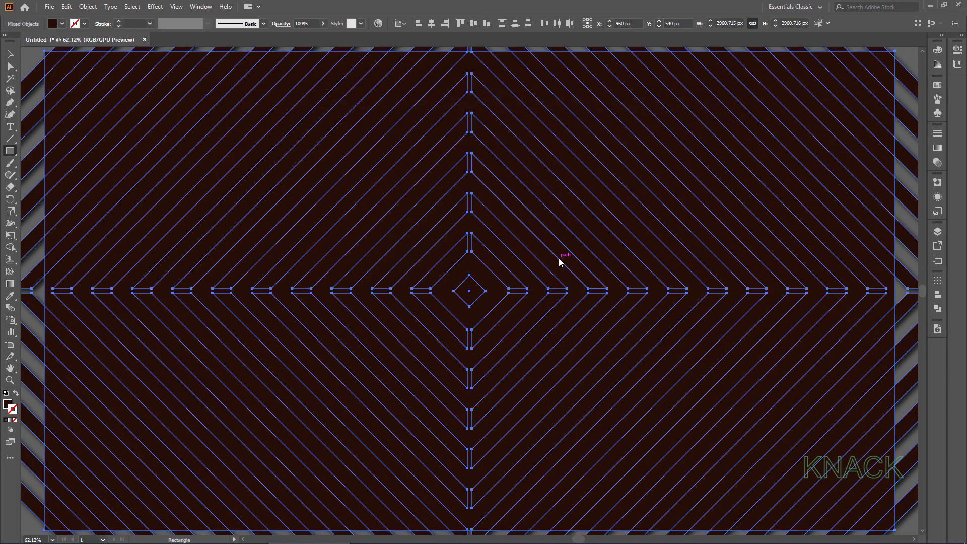
left_click(84, 7)
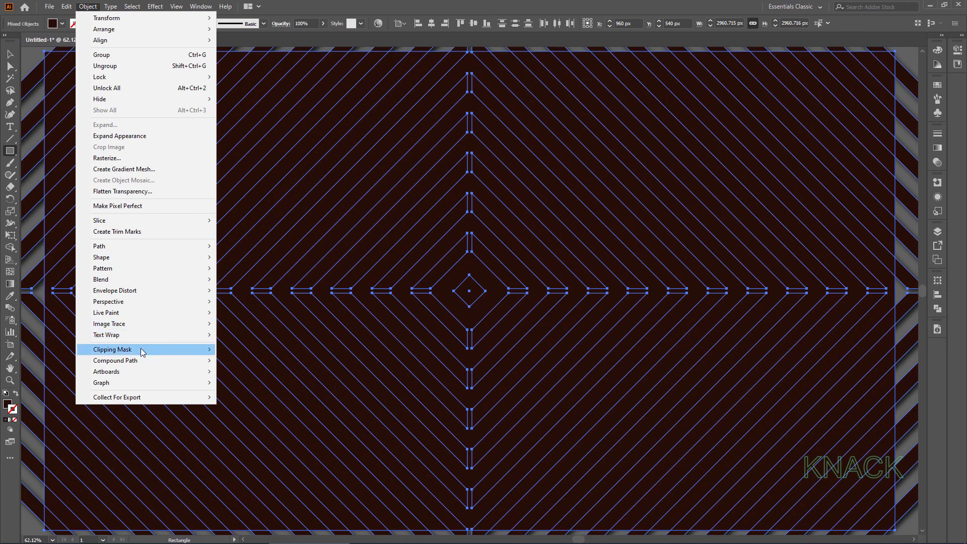
mouse_move(113, 350)
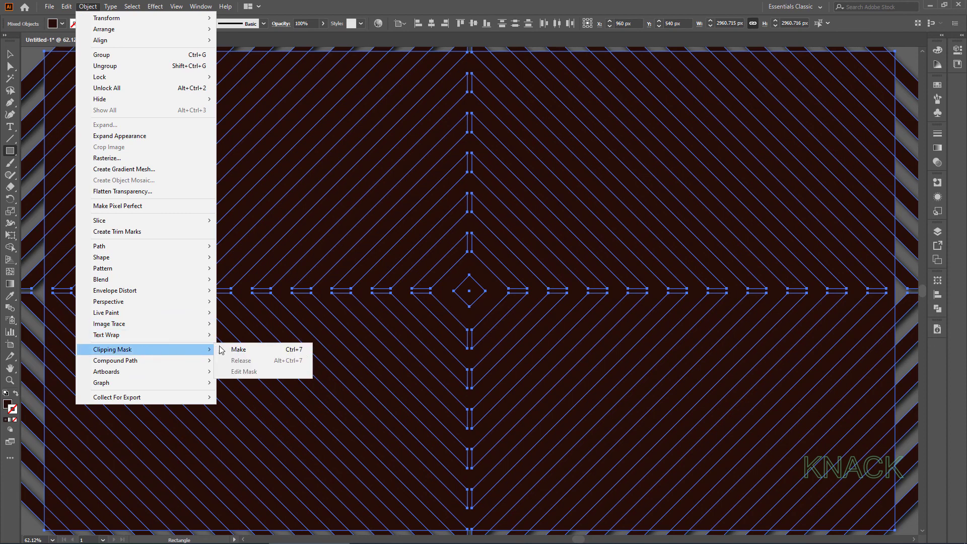
left_click(266, 349)
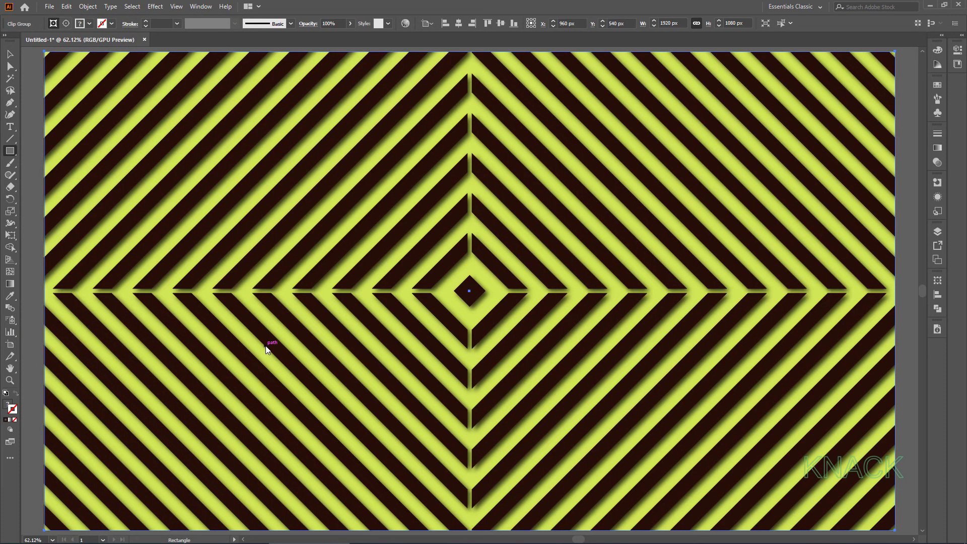